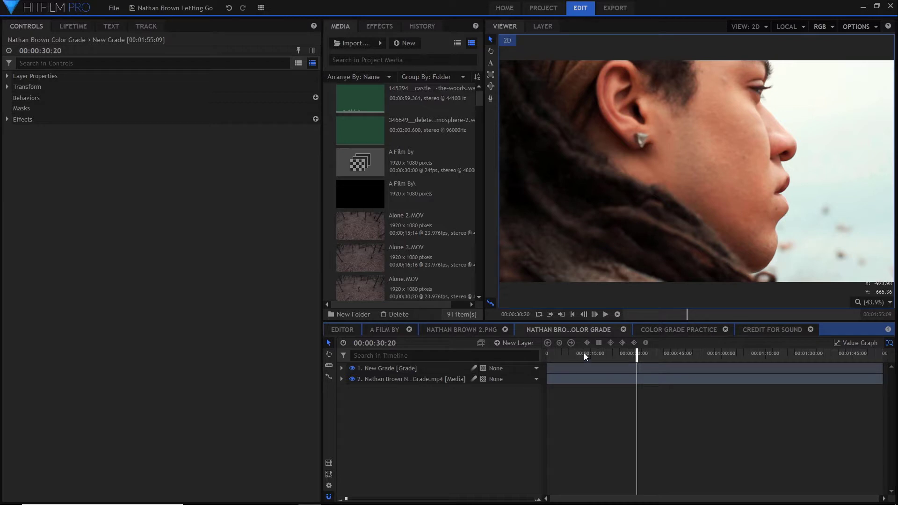
Compare graded and ungraded footage at two points by toggling the grade layer's visibility.
{"action": "left_click_drag", "start_coordinate": [636, 359], "coordinate": [633, 360]}
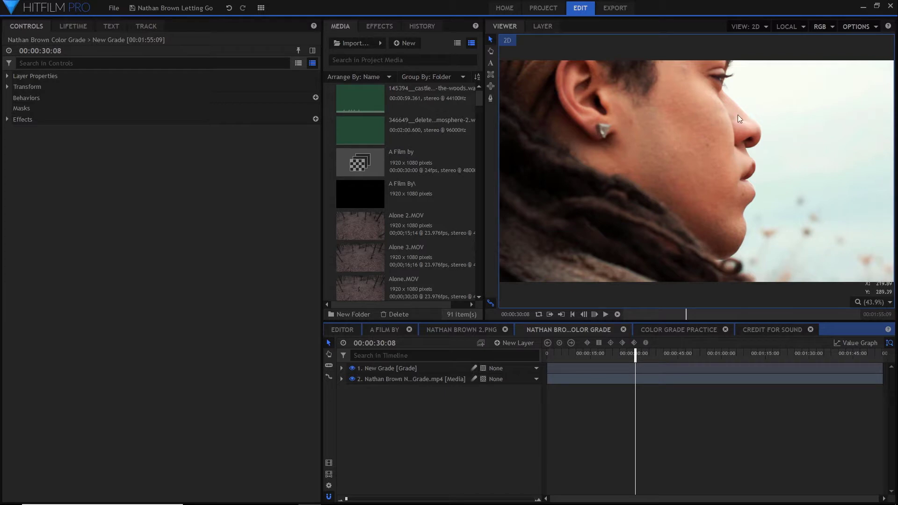
{"action": "left_click", "coordinate": [352, 368]}
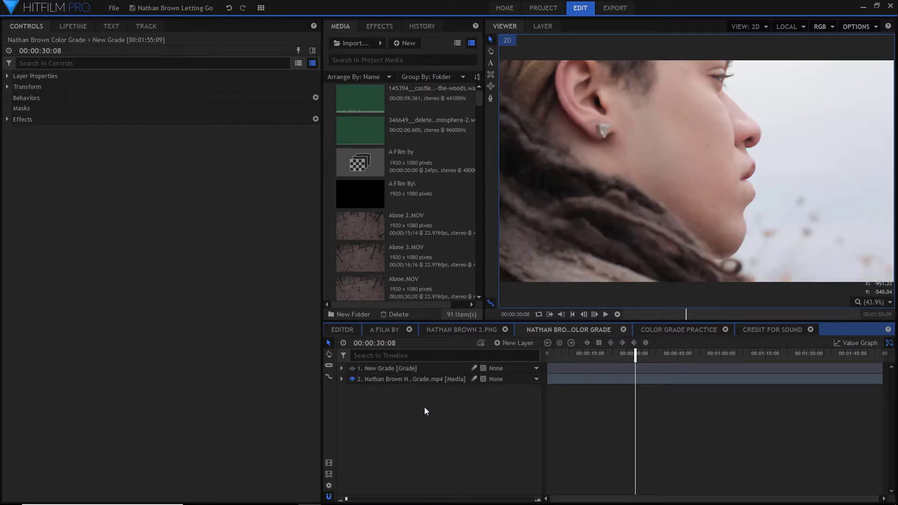
{"action": "mouse_move", "coordinate": [633, 353]}
{"action": "left_mouse_down"}
{"action": "mouse_move", "coordinate": [723, 358]}
{"action": "mouse_move", "coordinate": [611, 361]}
{"action": "mouse_move", "coordinate": [621, 362]}
{"action": "left_mouse_up"}
{"action": "left_click", "coordinate": [352, 368]}
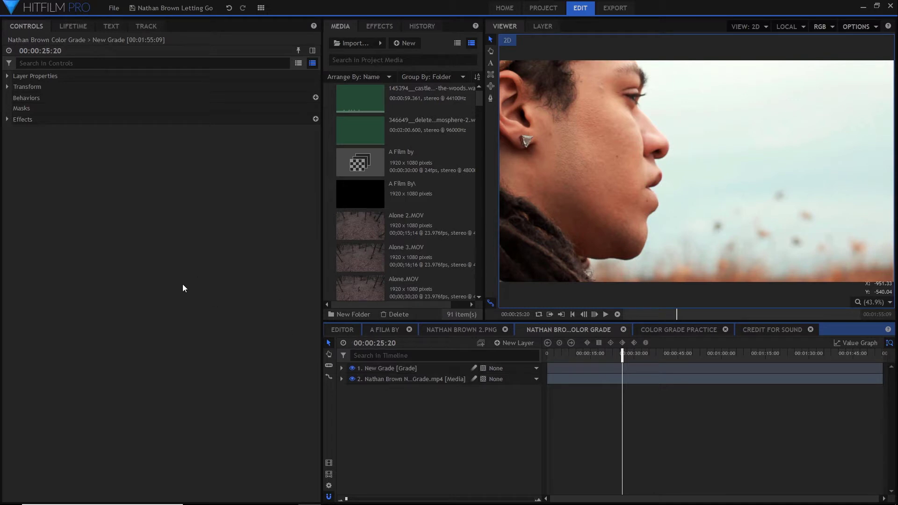
Expand the Effects list and toggle the grade layer over the original footage again.
{"action": "left_click", "coordinate": [8, 119]}
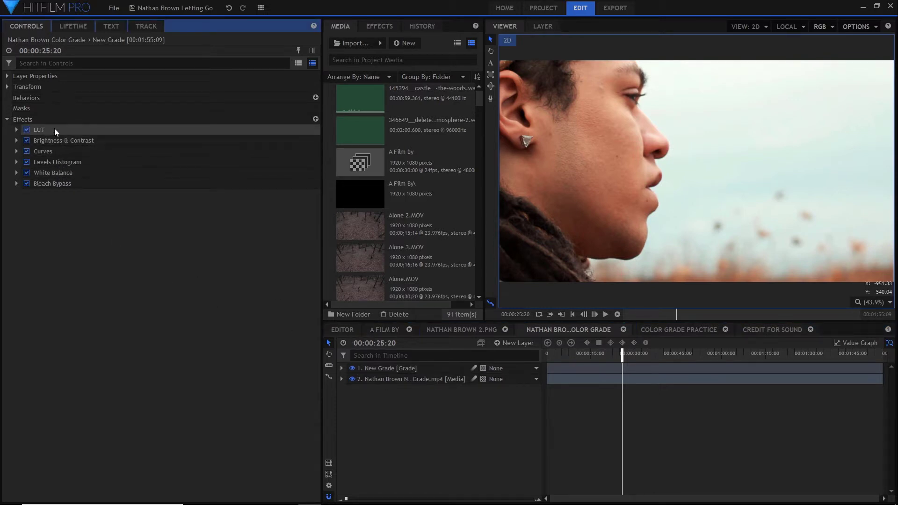
{"action": "left_click", "coordinate": [418, 380]}
{"action": "left_click", "coordinate": [351, 369]}
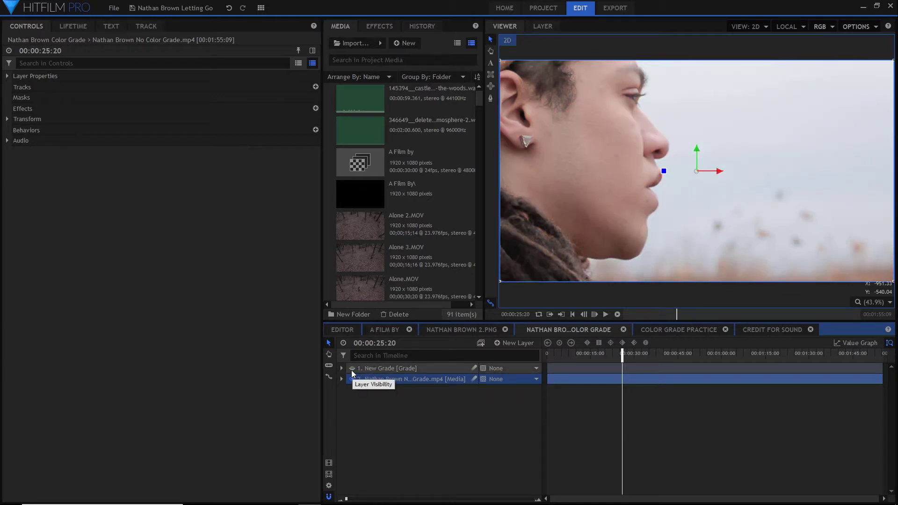
{"action": "left_click", "coordinate": [351, 369]}
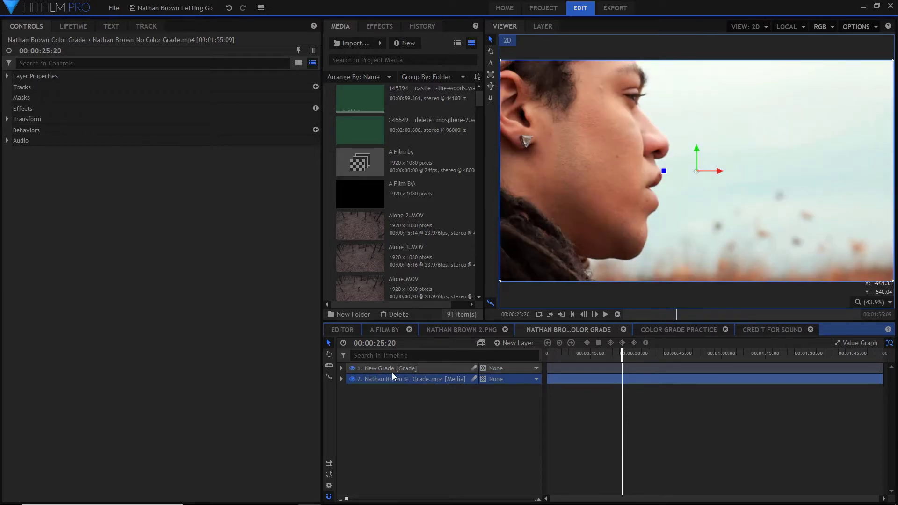
Check both layers' properties, then select New Grade to show its six effects.
{"action": "left_click", "coordinate": [341, 370]}
{"action": "left_click", "coordinate": [341, 369]}
{"action": "left_click", "coordinate": [352, 370]}
{"action": "left_click", "coordinate": [352, 369]}
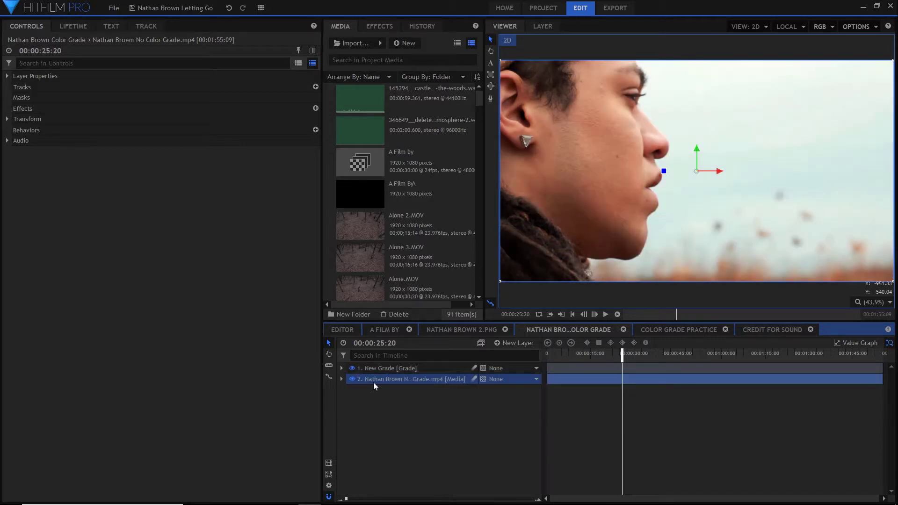
{"action": "left_click", "coordinate": [342, 380]}
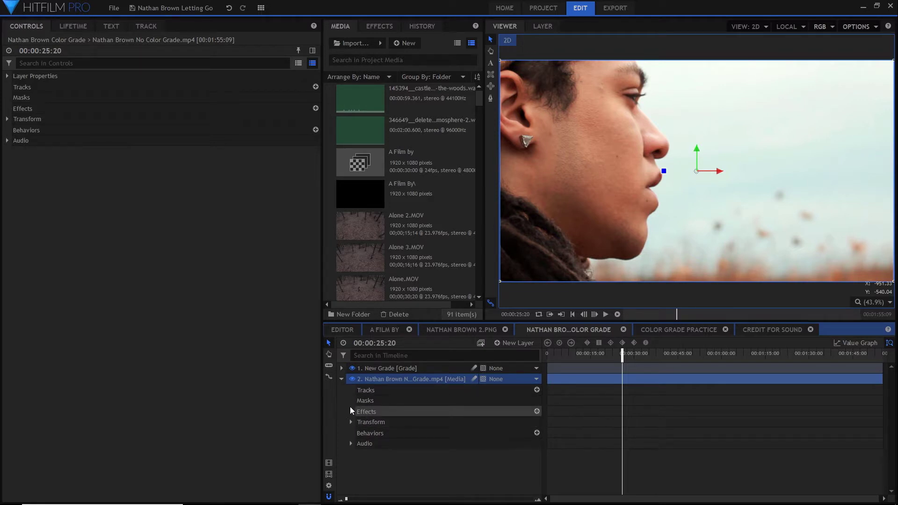
{"action": "left_click", "coordinate": [342, 378]}
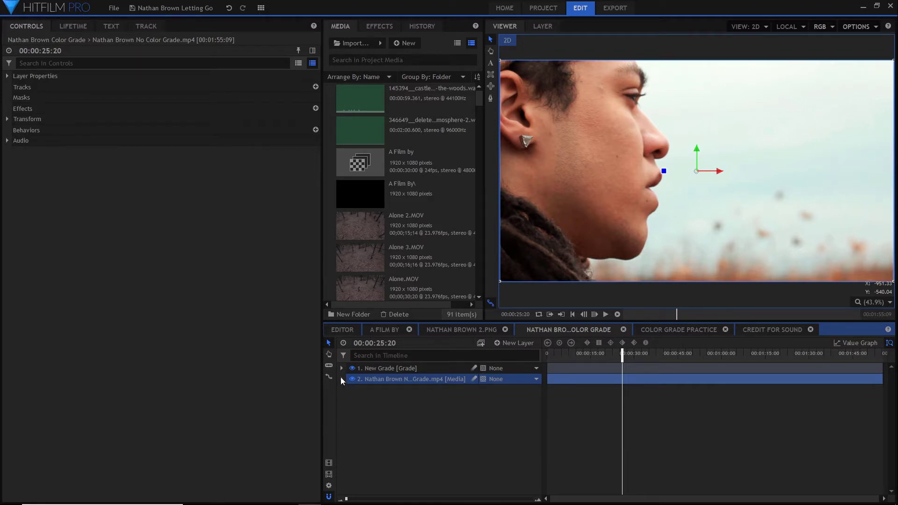
{"action": "left_click", "coordinate": [400, 369]}
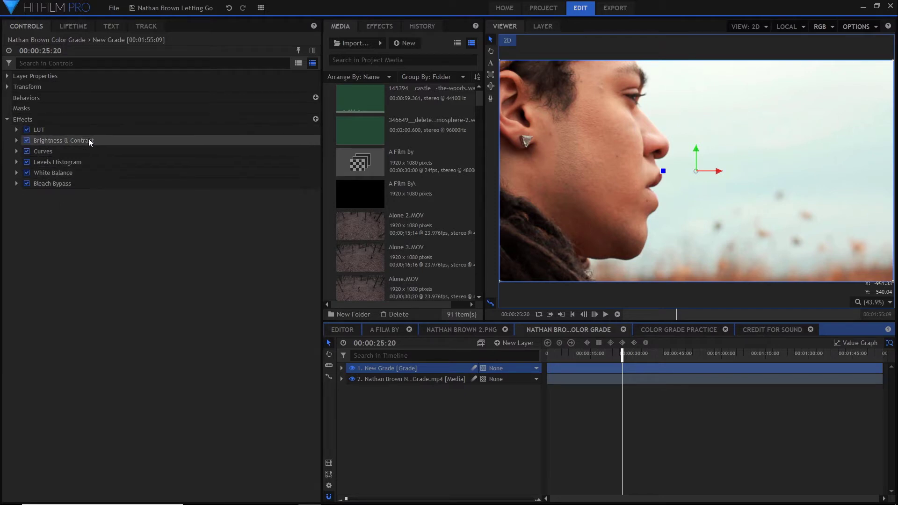
Disable Bleach Bypass, White Balance, Levels Histogram, Curves, Brightness & Contrast and LUT.
{"action": "left_click", "coordinate": [26, 184]}
{"action": "left_click", "coordinate": [27, 173]}
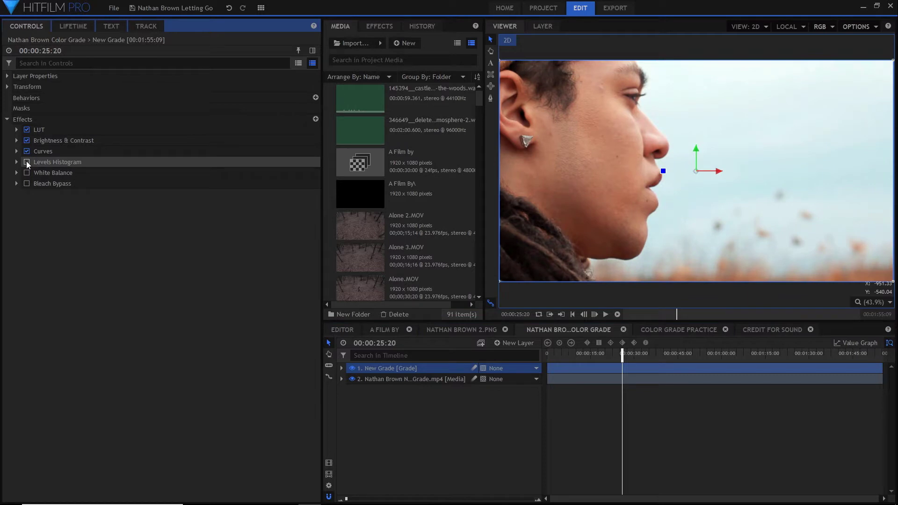
{"action": "left_click", "coordinate": [27, 162]}
{"action": "left_click", "coordinate": [27, 151]}
{"action": "left_click", "coordinate": [27, 141]}
{"action": "left_click", "coordinate": [25, 129]}
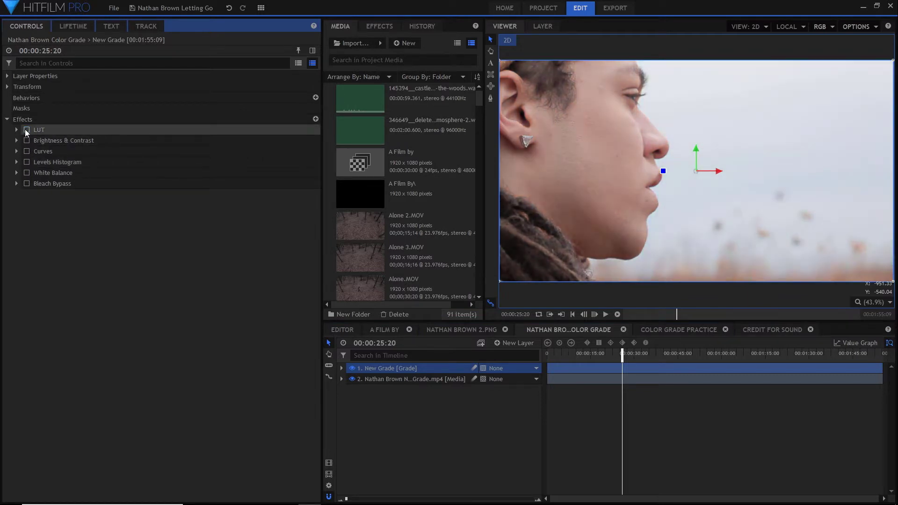
Expand the LUT effect, widen the Controls panel, and search then clear 'lut' in Effects.
{"action": "left_click", "coordinate": [17, 130]}
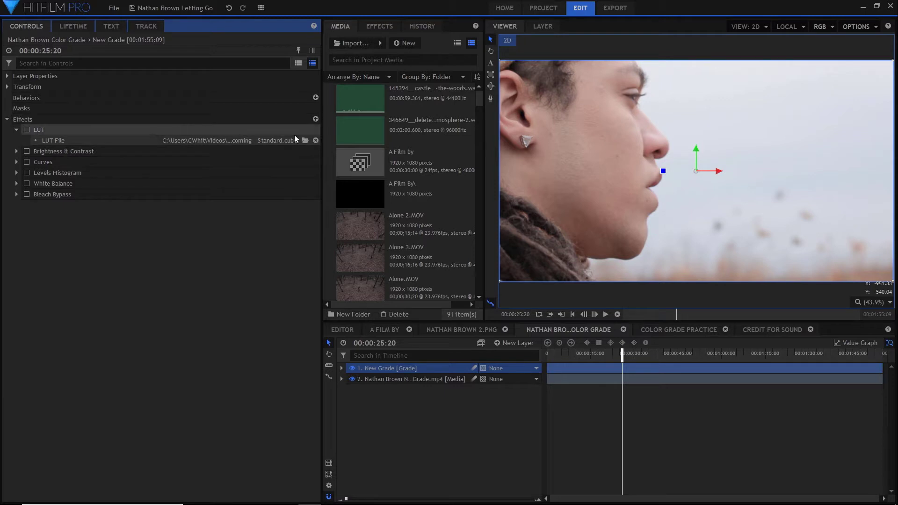
{"action": "left_click_drag", "start_coordinate": [321, 156], "coordinate": [238, 155]}
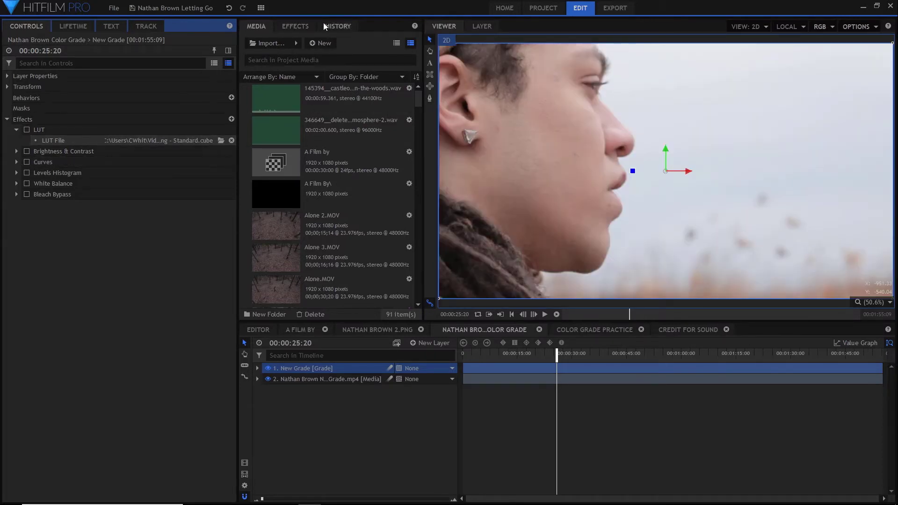
{"action": "left_click", "coordinate": [296, 26]}
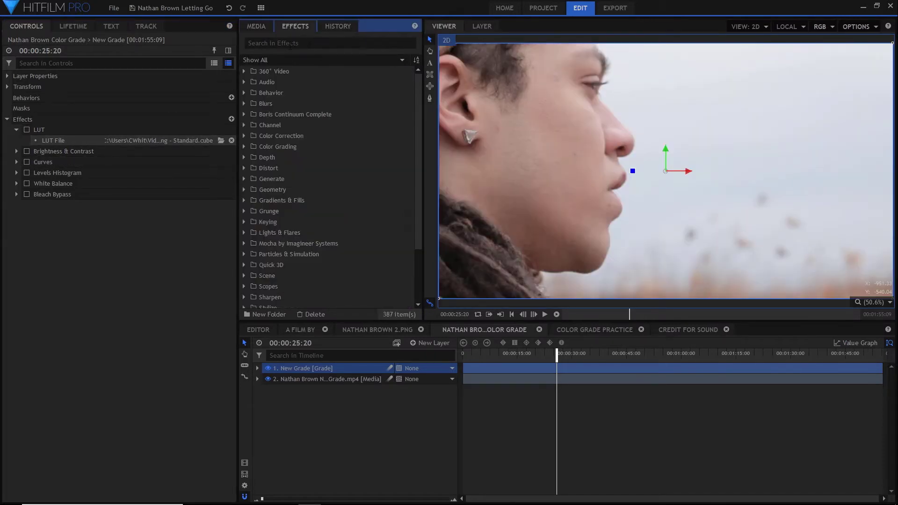
{"action": "left_click", "coordinate": [266, 43]}
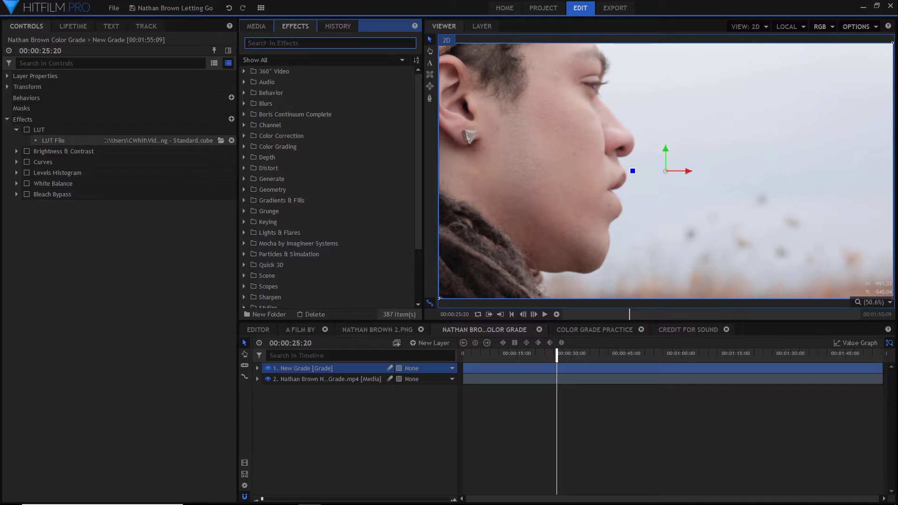
{"action": "type", "text": "lut"}
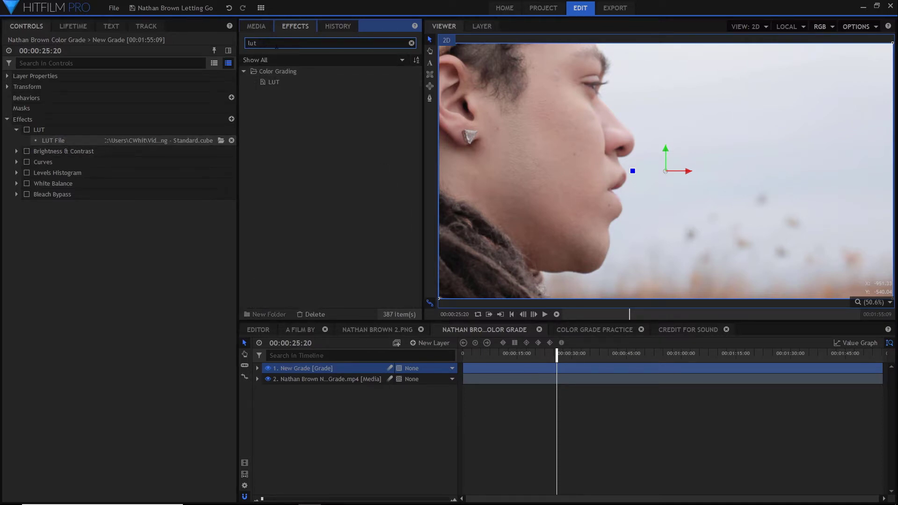
{"action": "key", "text": "ctrl+a"}
{"action": "key", "text": "BackSpace"}
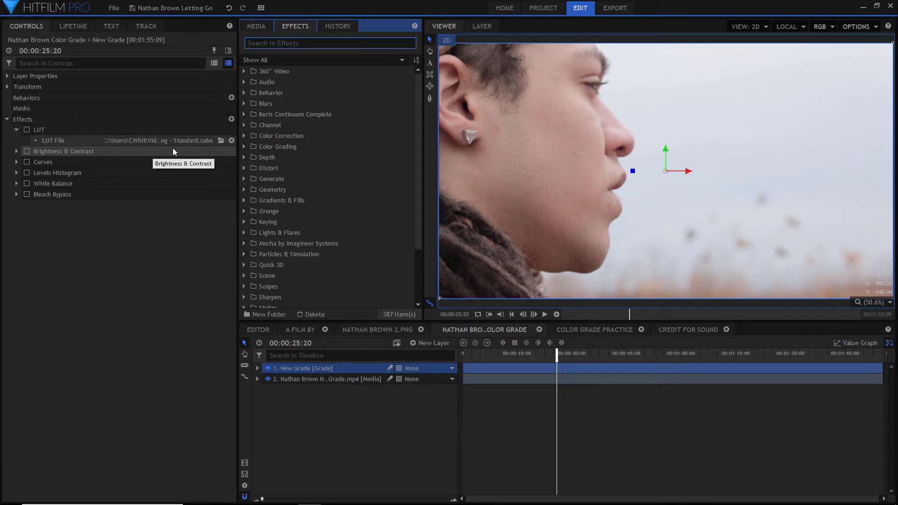
Browse the Standard .cube files in the Triune Digital Cinematic LUTs Pack V2 folder.
{"action": "left_click", "coordinate": [221, 140]}
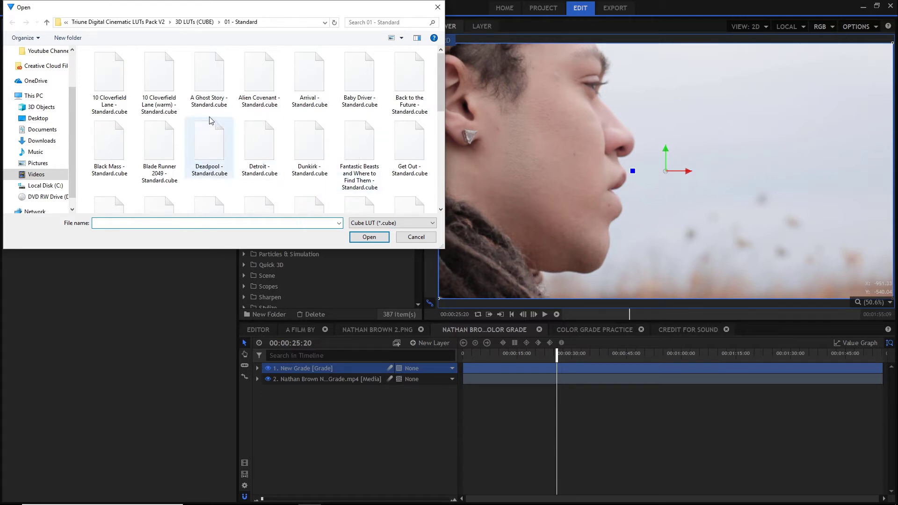
{"action": "scroll", "coordinate": [281, 108], "scroll_direction": "down", "scroll_amount": 5}
{"action": "scroll", "coordinate": [302, 114], "scroll_direction": "up", "scroll_amount": 5}
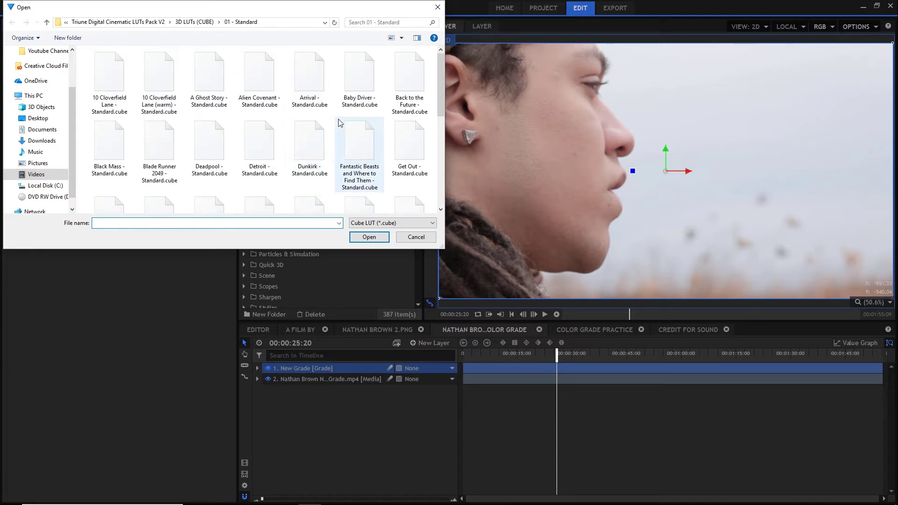
{"action": "scroll", "coordinate": [339, 119], "scroll_direction": "down", "scroll_amount": 5}
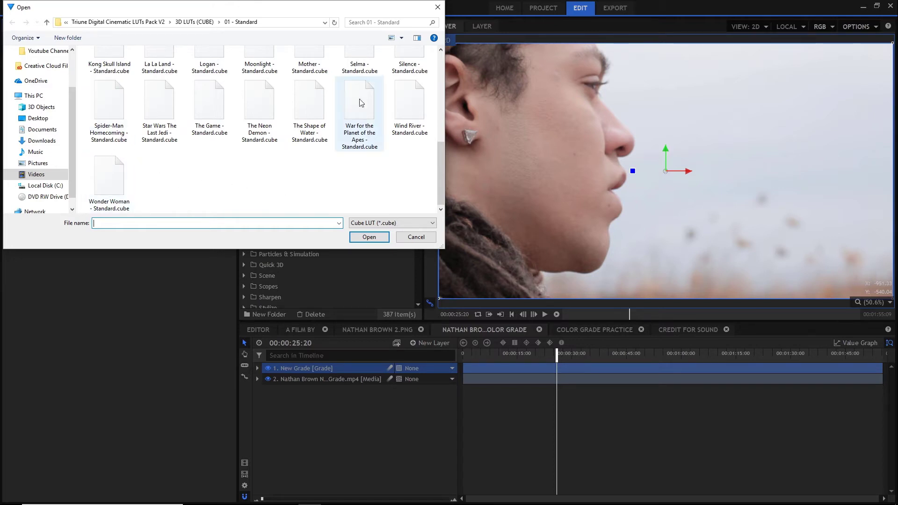
Load the Spider-Man Homecoming Standard.cube file as the LUT.
{"action": "left_click", "coordinate": [437, 8]}
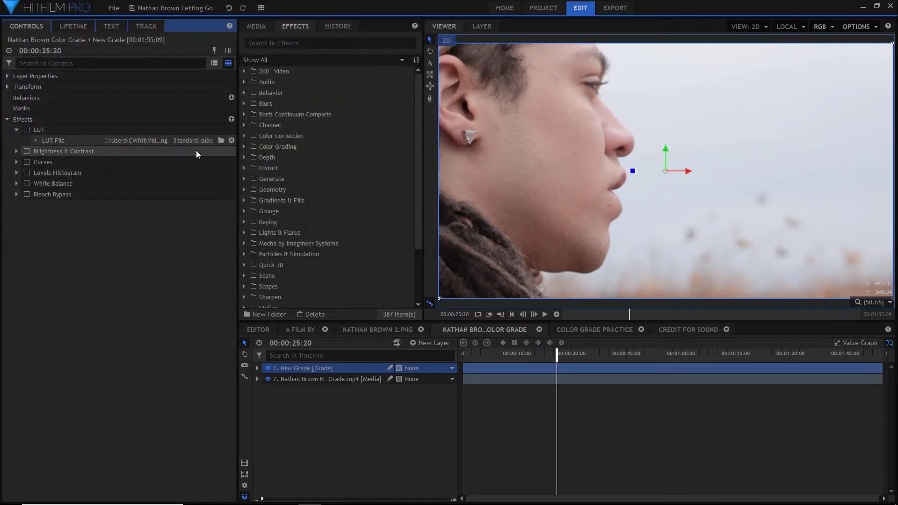
{"action": "left_click", "coordinate": [220, 139]}
{"action": "scroll", "coordinate": [116, 133], "scroll_direction": "down", "scroll_amount": 3}
{"action": "double_click", "coordinate": [116, 134]}
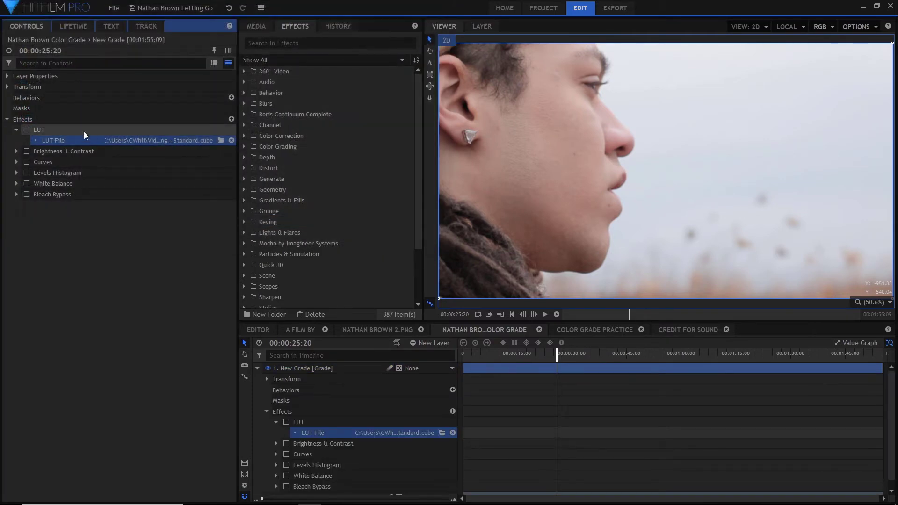
Switch the LUT on, toggling it off and on across two shots to compare, then collapse it.
{"action": "left_click", "coordinate": [26, 130]}
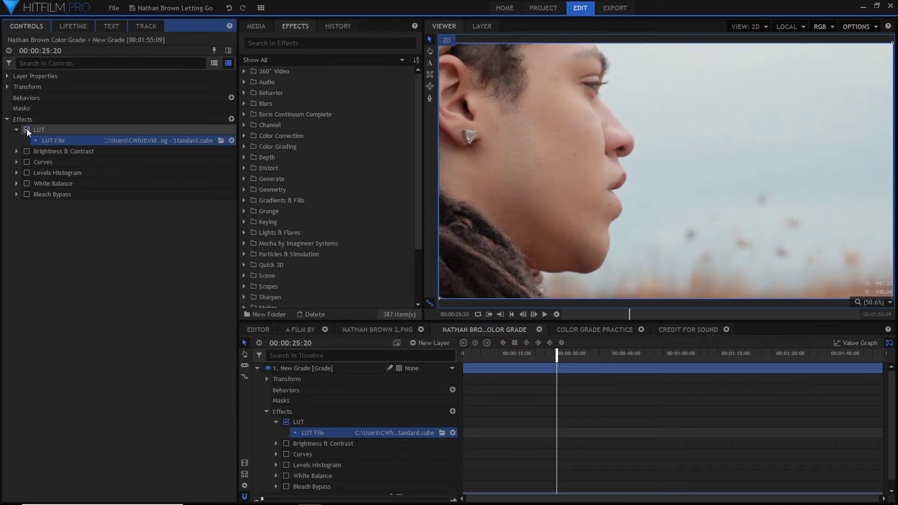
{"action": "left_click", "coordinate": [27, 130]}
{"action": "left_click", "coordinate": [26, 129]}
{"action": "left_click", "coordinate": [27, 130]}
{"action": "left_click", "coordinate": [27, 130]}
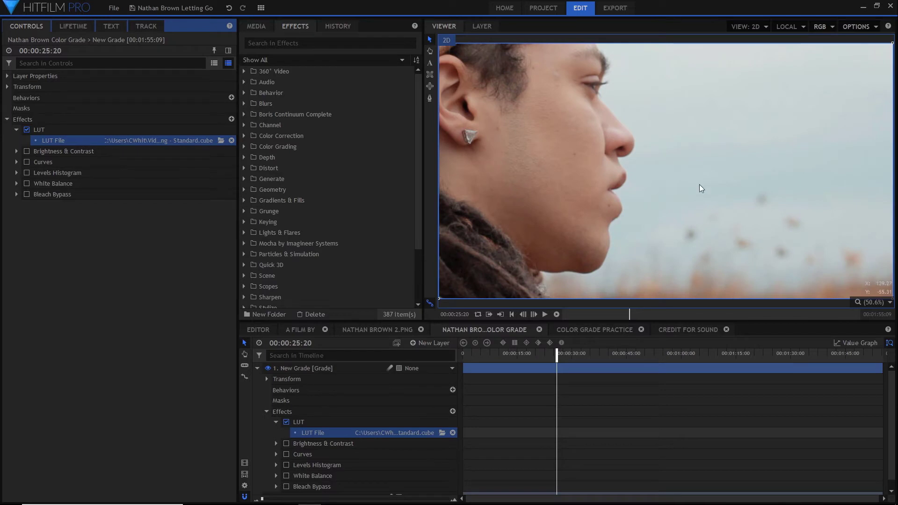
{"action": "left_click", "coordinate": [27, 129]}
{"action": "left_click", "coordinate": [27, 130]}
{"action": "left_click", "coordinate": [26, 130]}
{"action": "left_click_drag", "start_coordinate": [557, 353], "coordinate": [667, 359]}
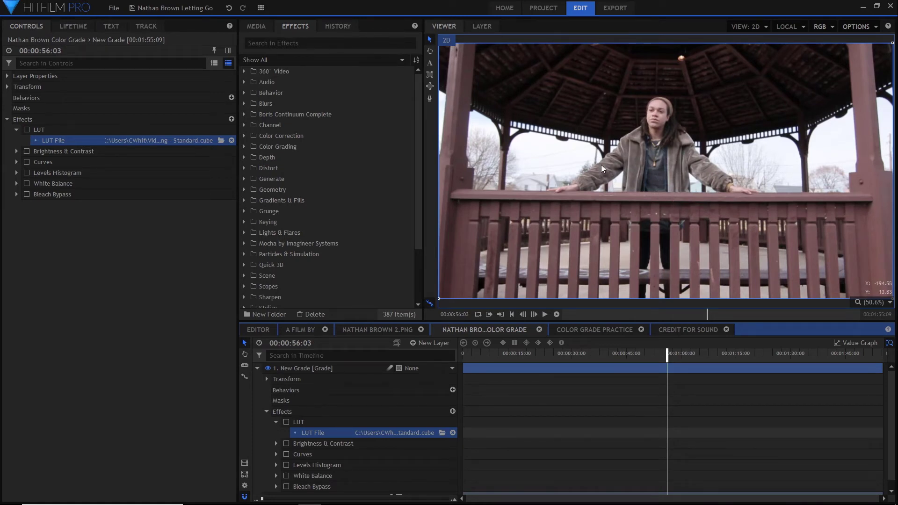
{"action": "left_click", "coordinate": [27, 132]}
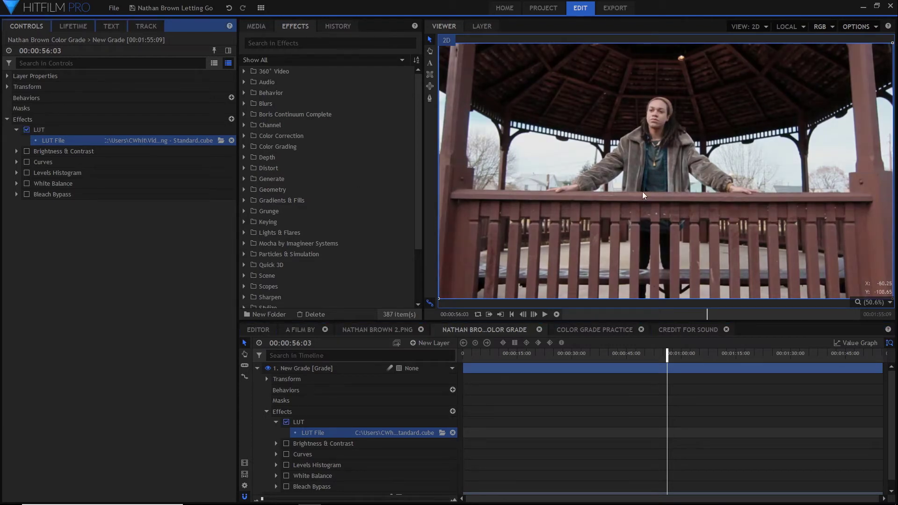
{"action": "left_click", "coordinate": [16, 129]}
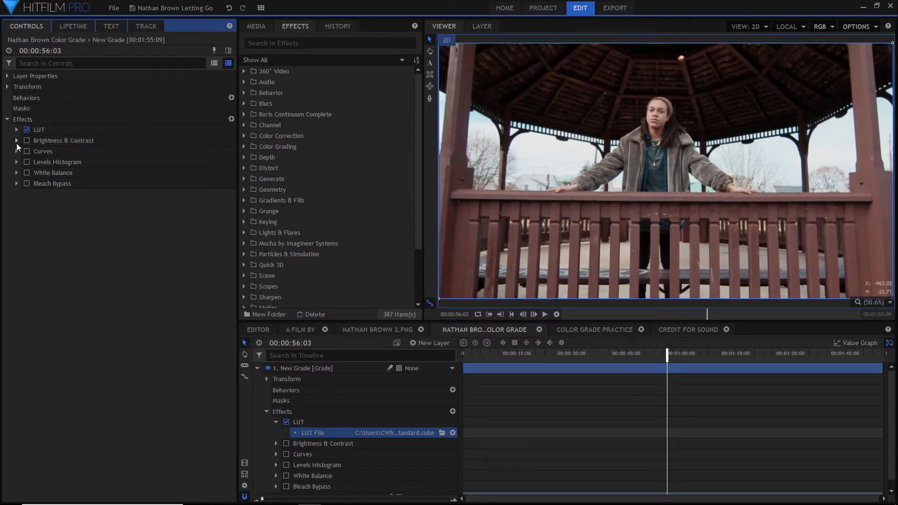
Open Brightness & Contrast's settings, showing Brightness 0.0 and Contrast 5.0.
{"action": "left_click", "coordinate": [17, 141]}
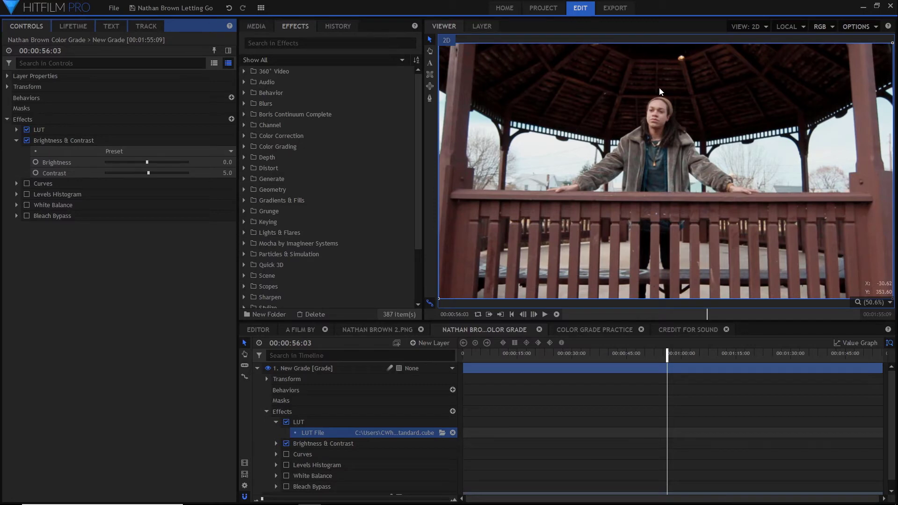
Expand Curves and confirm its Channels setting stays RGB.
{"action": "left_click", "coordinate": [16, 140]}
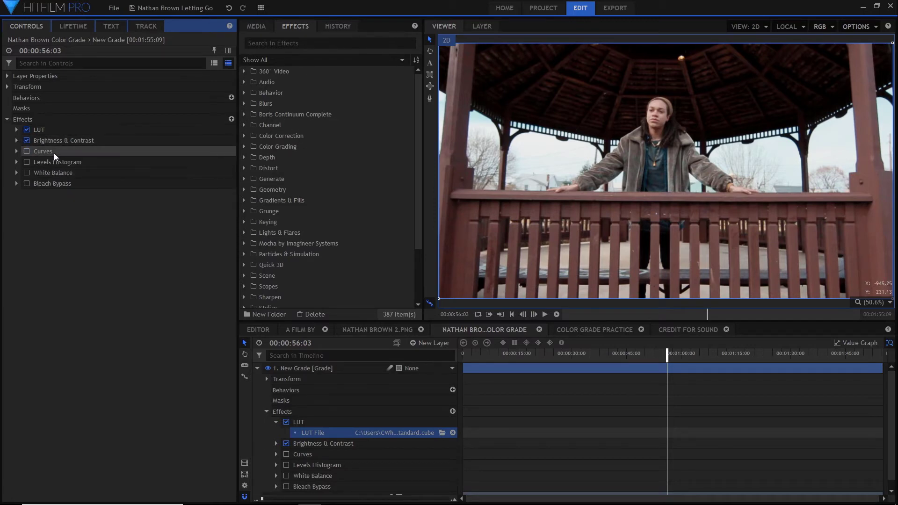
{"action": "left_click", "coordinate": [16, 151]}
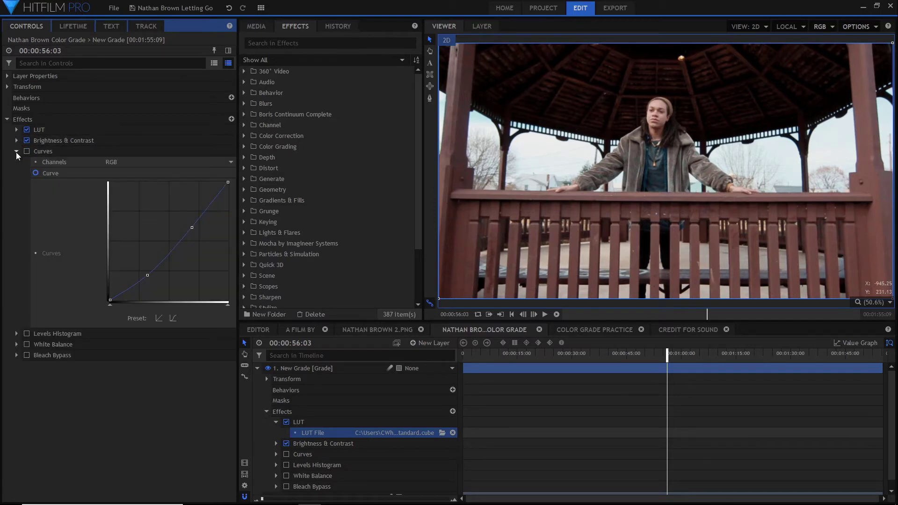
{"action": "left_click", "coordinate": [132, 164]}
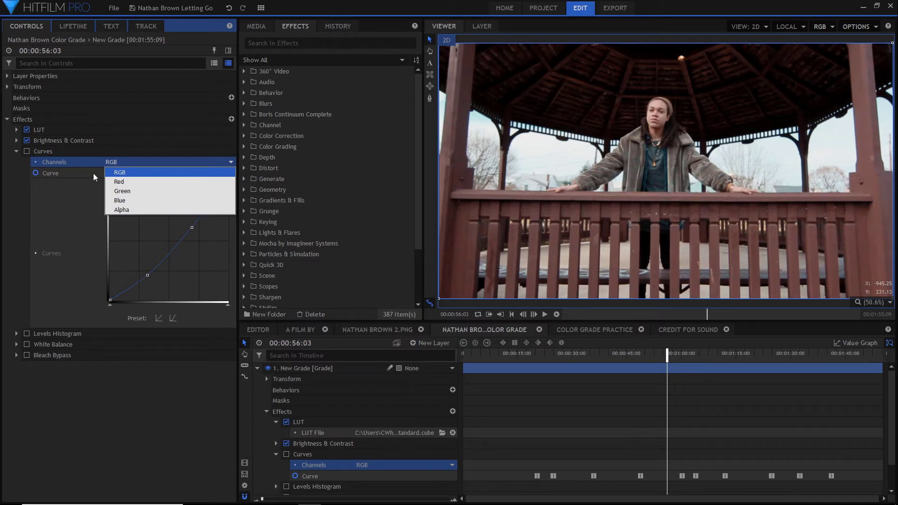
{"action": "left_click", "coordinate": [34, 166]}
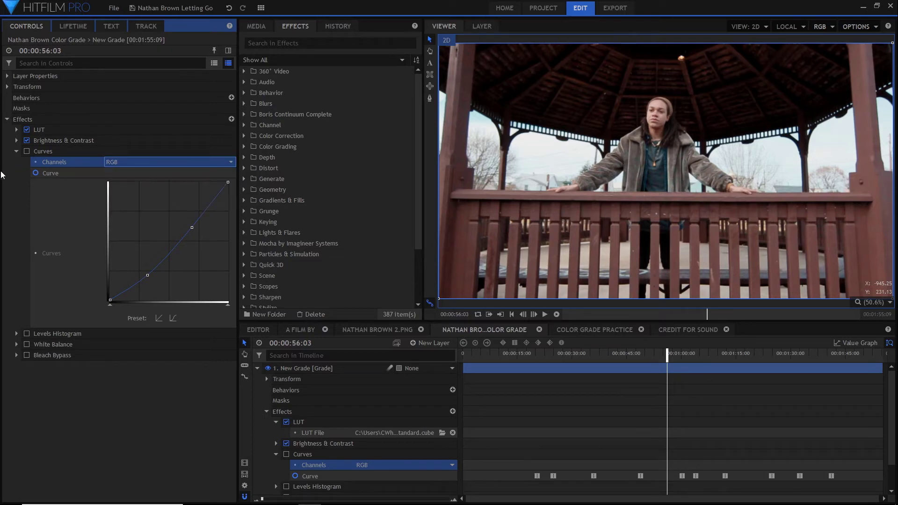
{"action": "left_click", "coordinate": [156, 161]}
{"action": "left_click", "coordinate": [119, 159]}
Switch Curves on, toggling it off and on to compare the gazebo shot.
{"action": "left_click", "coordinate": [27, 152]}
{"action": "left_click", "coordinate": [27, 151]}
{"action": "left_click", "coordinate": [27, 152]}
{"action": "left_click", "coordinate": [26, 151]}
{"action": "left_click", "coordinate": [26, 152]}
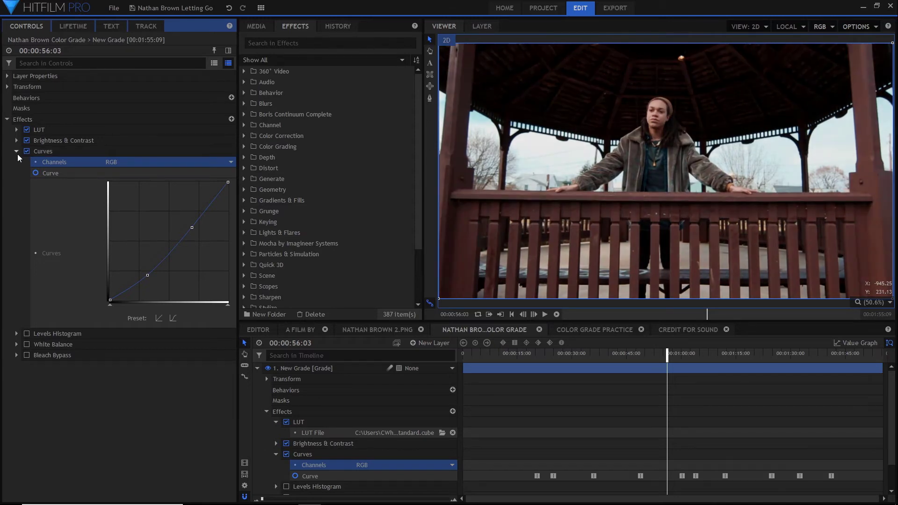
Enable Levels Histogram with Input White 0.85 and Gamma 1.07.
{"action": "left_click", "coordinate": [17, 151]}
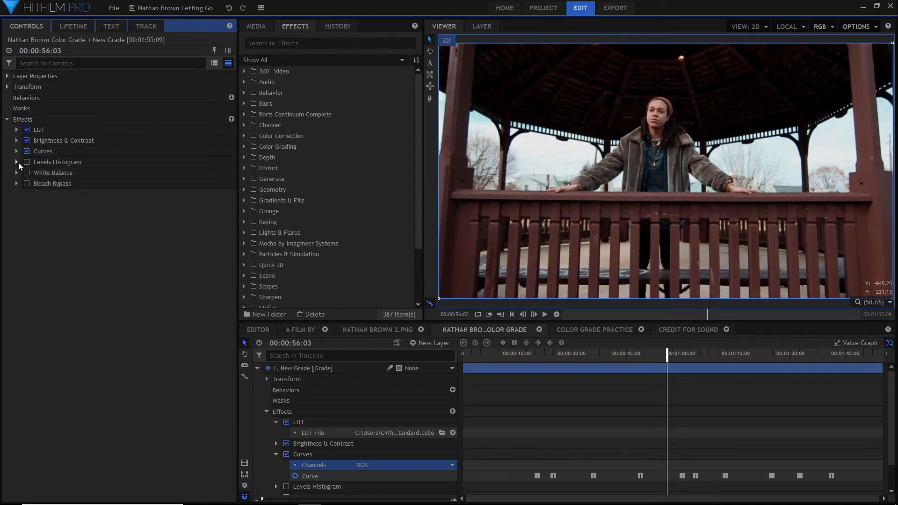
{"action": "left_click", "coordinate": [17, 161]}
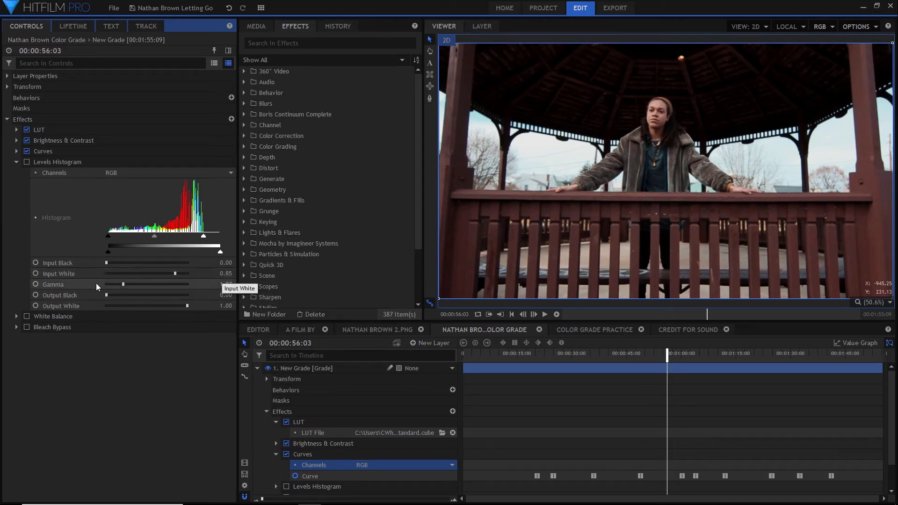
{"action": "mouse_move", "coordinate": [227, 285]}
{"action": "left_mouse_down"}
{"action": "mouse_move", "coordinate": [215, 284]}
{"action": "mouse_move", "coordinate": [248, 284]}
{"action": "left_mouse_up"}
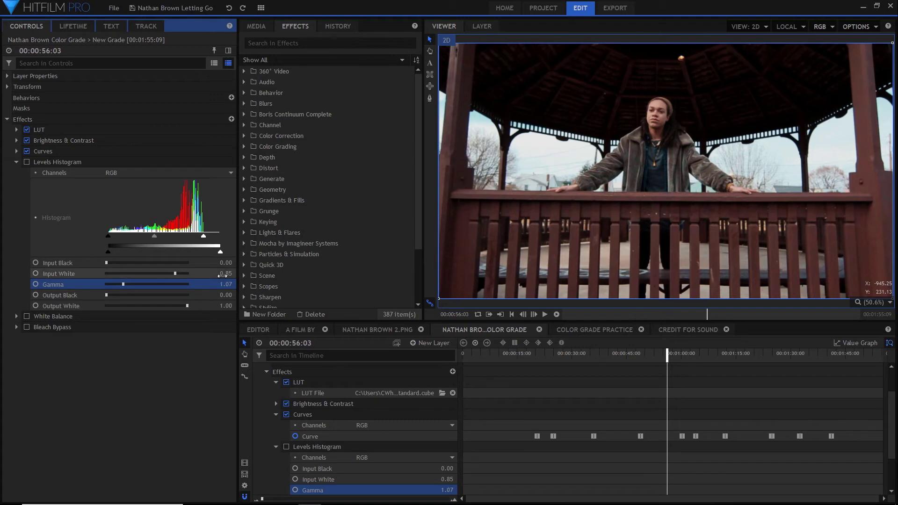
{"action": "left_click", "coordinate": [229, 274]}
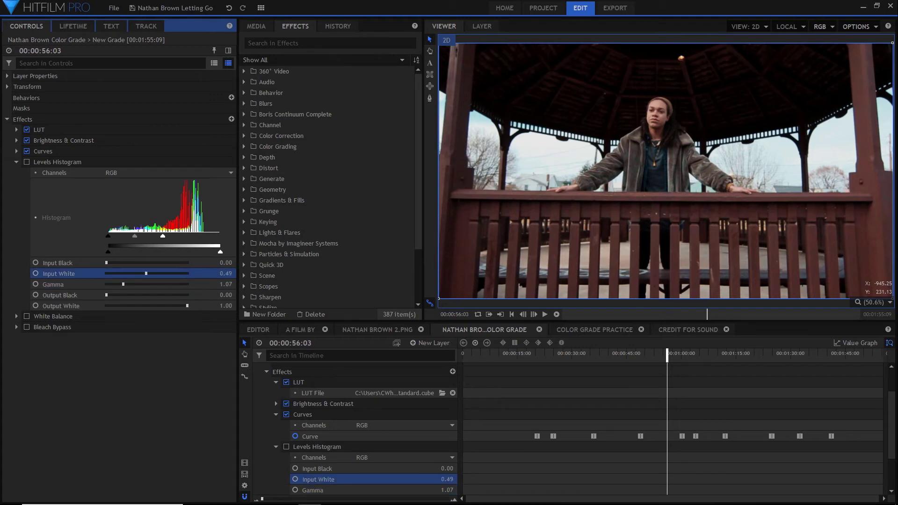
{"action": "left_click", "coordinate": [26, 161]}
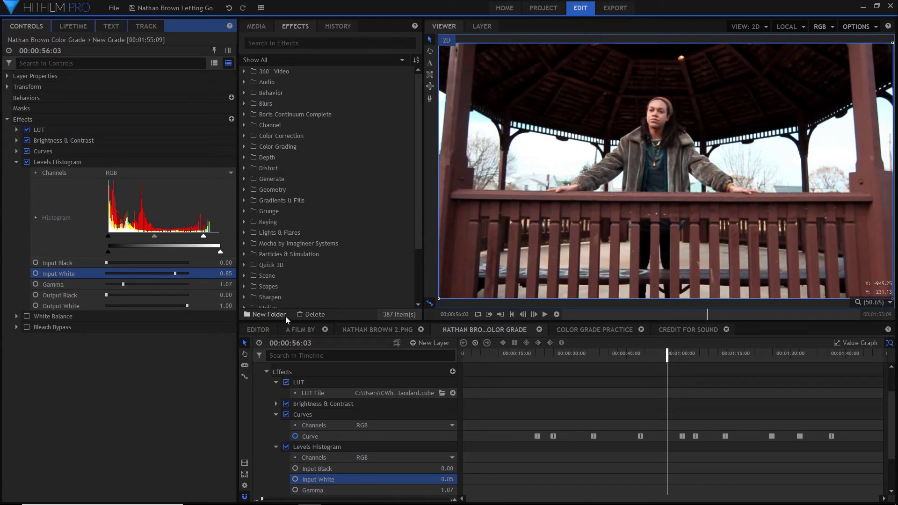
{"action": "mouse_move", "coordinate": [226, 284]}
{"action": "left_mouse_down"}
{"action": "mouse_move", "coordinate": [236, 284]}
{"action": "mouse_move", "coordinate": [220, 284]}
{"action": "mouse_move", "coordinate": [228, 274]}
{"action": "mouse_move", "coordinate": [220, 274]}
{"action": "mouse_move", "coordinate": [231, 274]}
{"action": "mouse_move", "coordinate": [220, 276]}
{"action": "left_mouse_up"}
Keep the RGB channel, undo Input White 0.99 back to 0.85, and collapse Levels Histogram.
{"action": "left_click", "coordinate": [137, 173]}
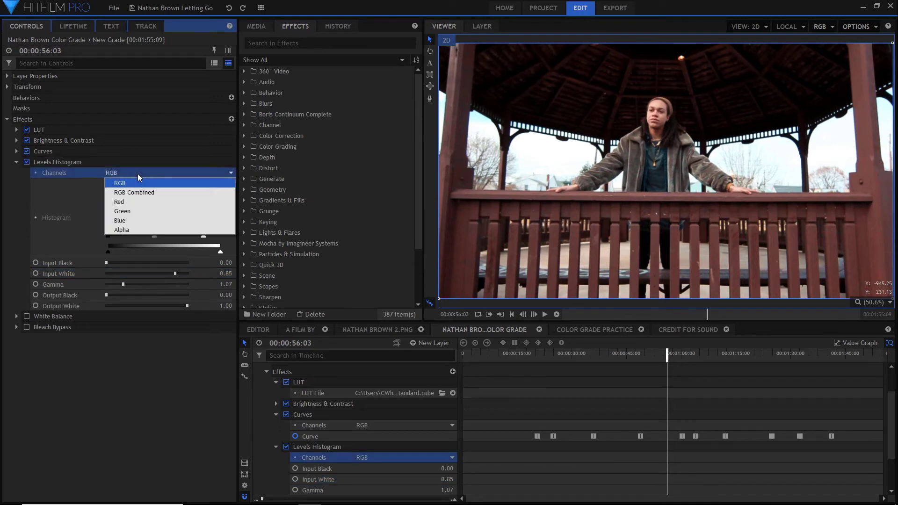
{"action": "left_click", "coordinate": [142, 182]}
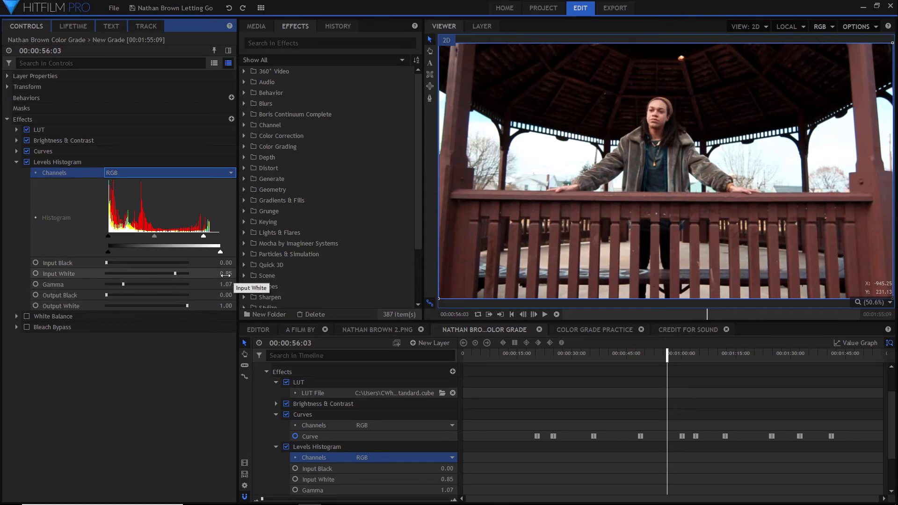
{"action": "left_click_drag", "start_coordinate": [226, 275], "coordinate": [226, 275]}
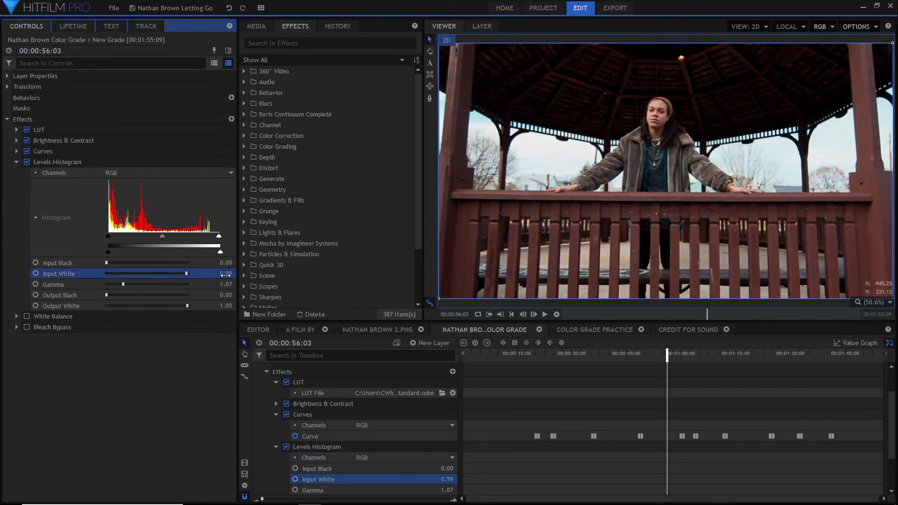
{"action": "key", "text": "ctrl+z"}
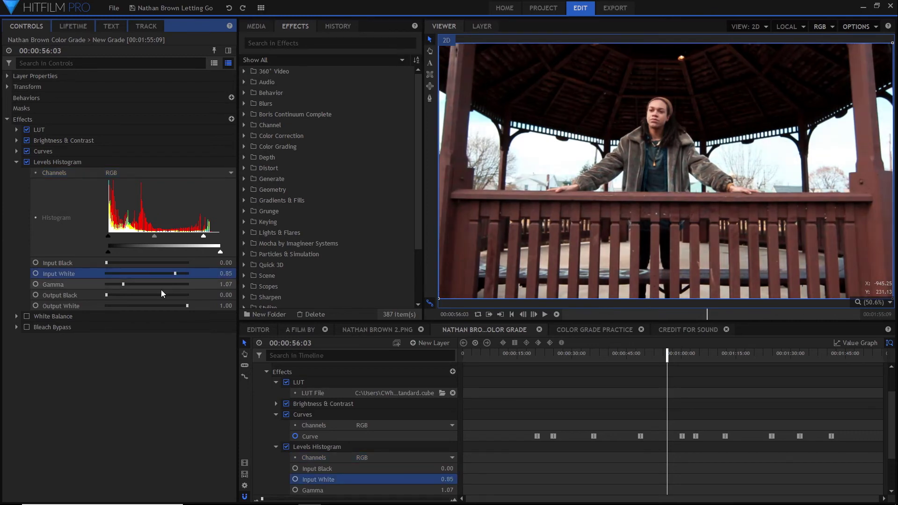
{"action": "left_click", "coordinate": [15, 163]}
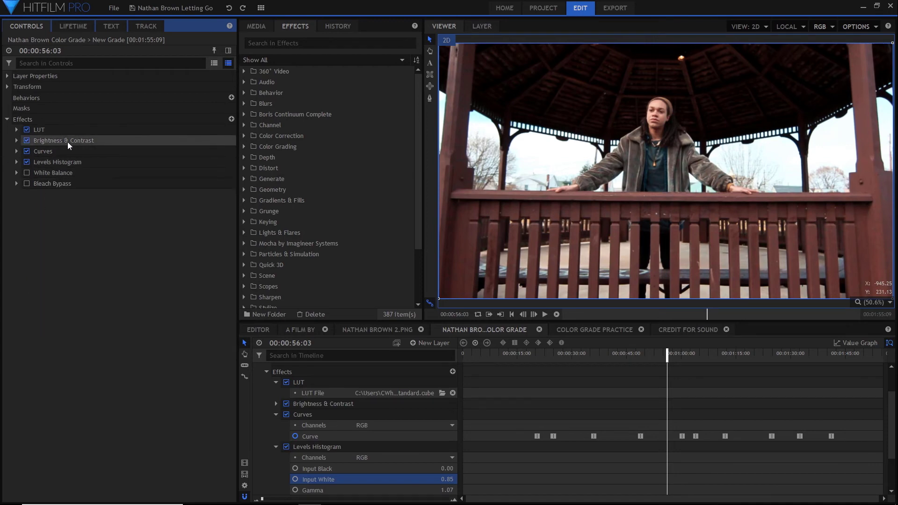
Expand White Balance, sample a colour from the image, and switch the effect on.
{"action": "left_click", "coordinate": [18, 173]}
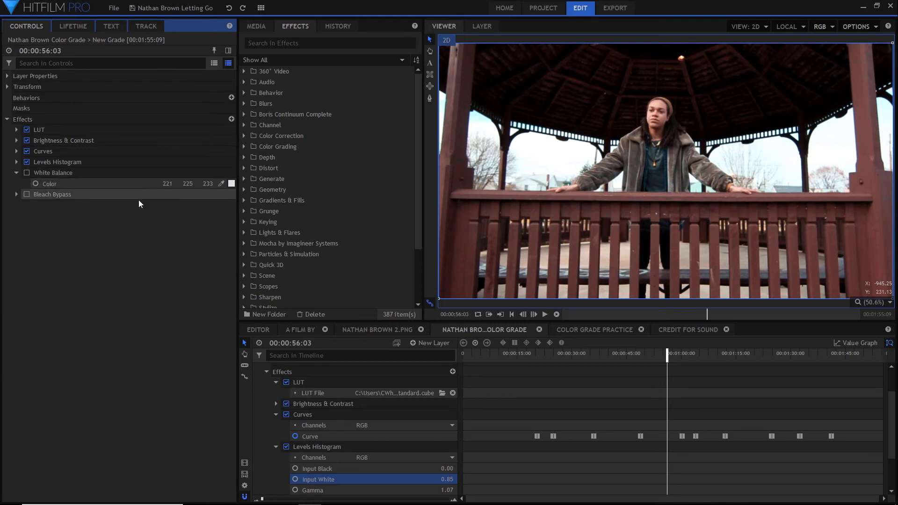
{"action": "left_click", "coordinate": [222, 184]}
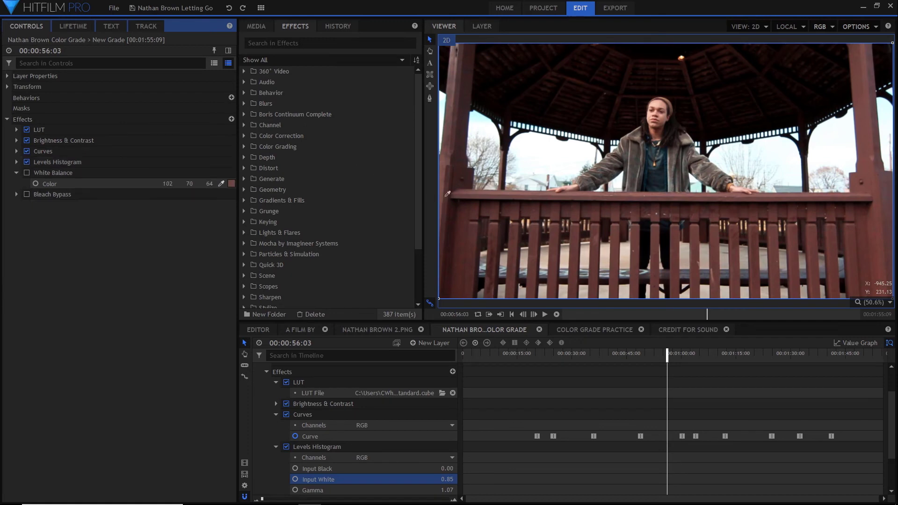
{"action": "left_click", "coordinate": [431, 38]}
{"action": "left_click", "coordinate": [16, 162]}
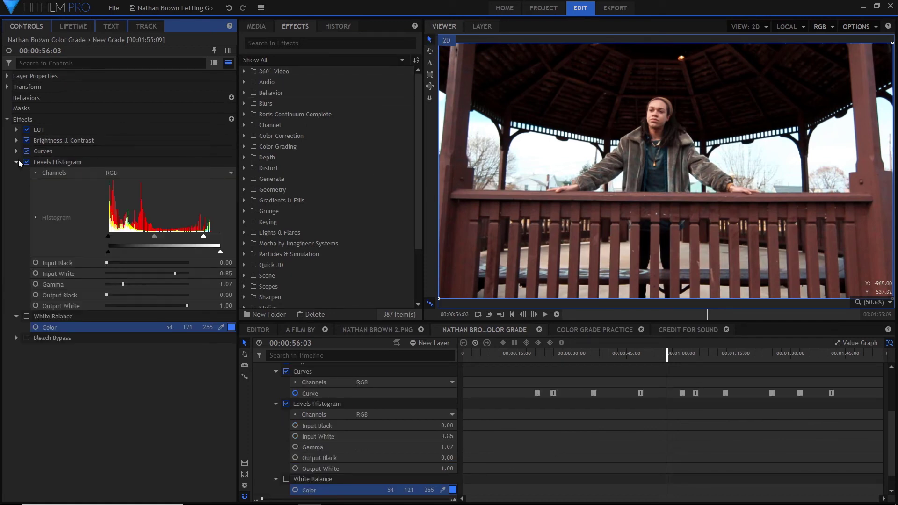
{"action": "left_click", "coordinate": [16, 162]}
{"action": "left_click", "coordinate": [27, 173]}
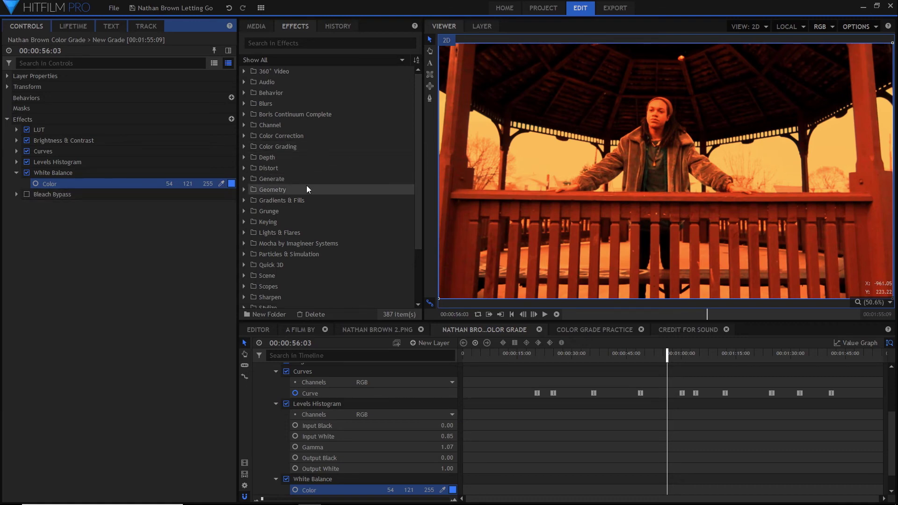
Try other White Balance colour samples, then undo them.
{"action": "left_click", "coordinate": [224, 181]}
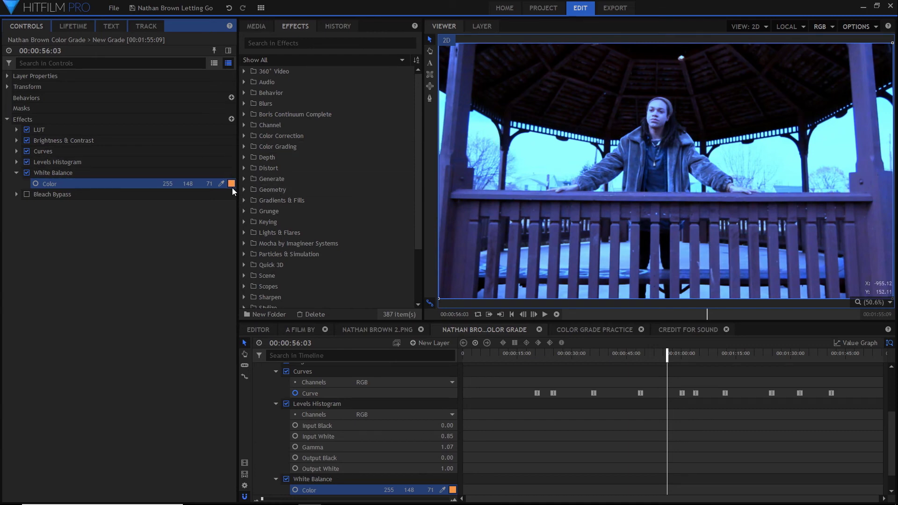
{"action": "left_click", "coordinate": [555, 133]}
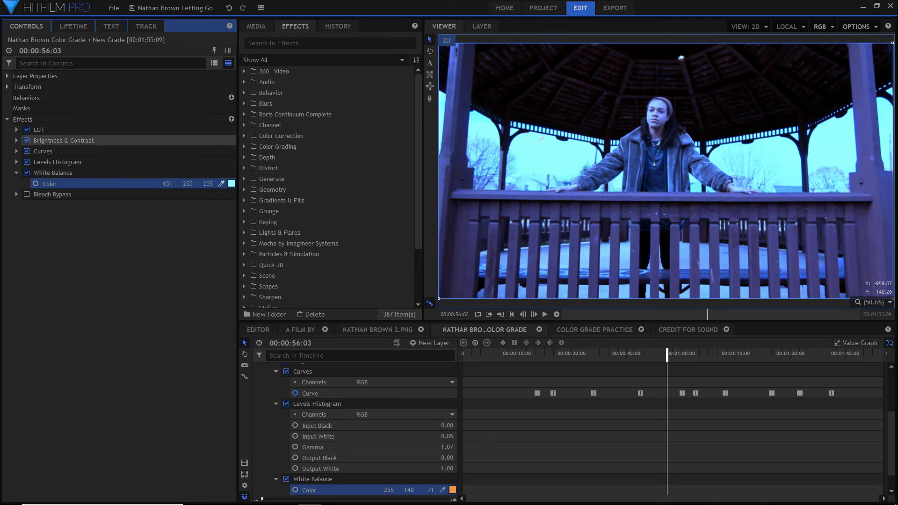
{"action": "left_click", "coordinate": [539, 146]}
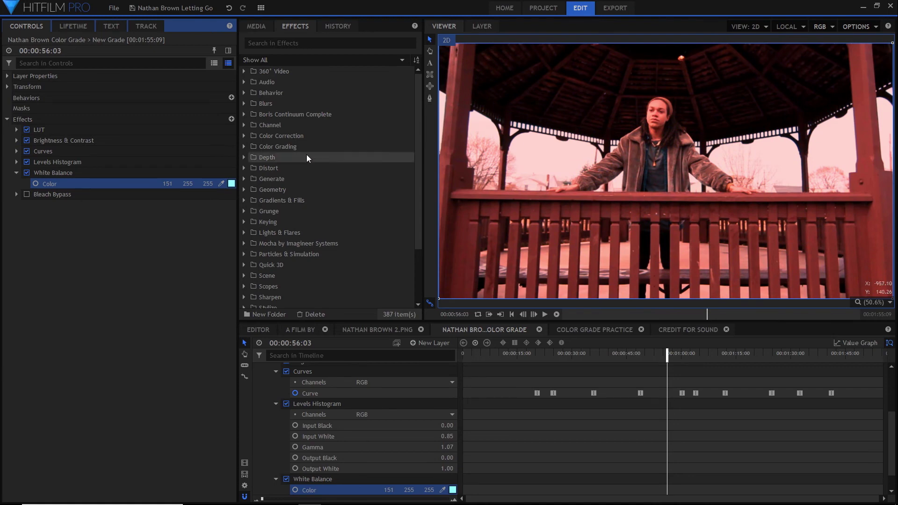
{"action": "key", "text": "ctrl+z"}
{"action": "key", "text": "ctrl+z"}
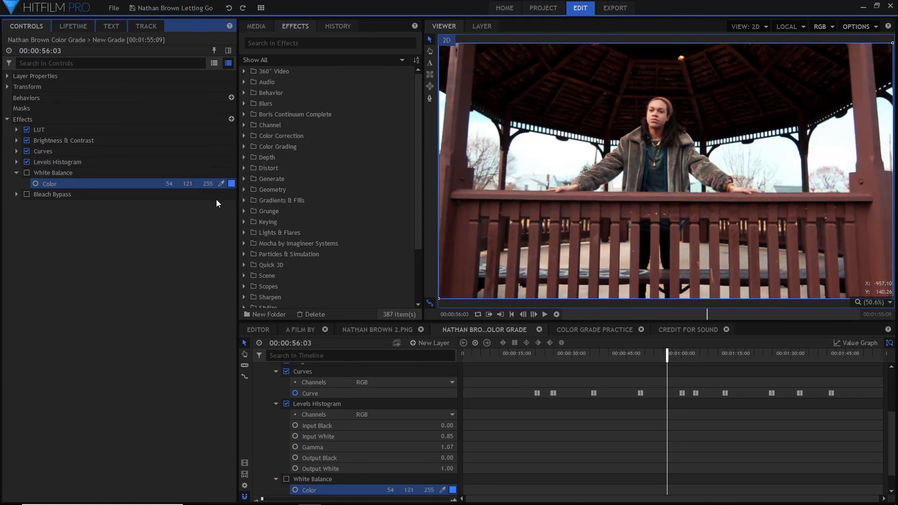
{"action": "left_click", "coordinate": [27, 173]}
{"action": "key", "text": "ctrl+z"}
{"action": "key", "text": "ctrl+z"}
On the field shot at 00:00:42:08, enable White Balance and undo the sky sample, leaving 221 225 233.
{"action": "left_click_drag", "start_coordinate": [647, 356], "coordinate": [617, 355]}
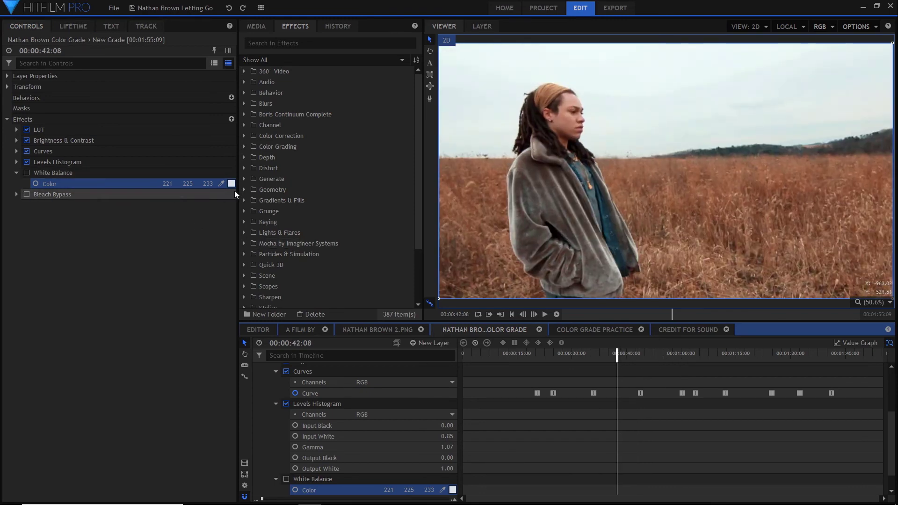
{"action": "left_click", "coordinate": [27, 172]}
{"action": "left_click", "coordinate": [222, 184]}
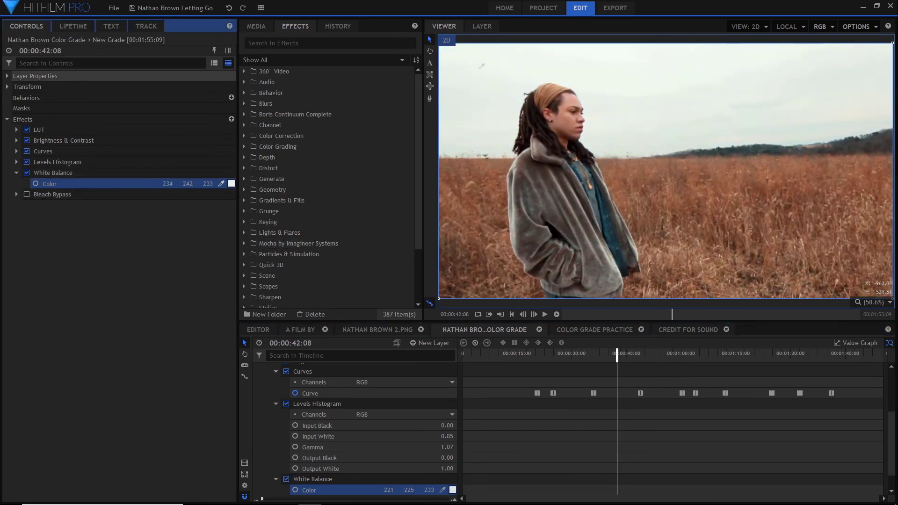
{"action": "left_click", "coordinate": [534, 56]}
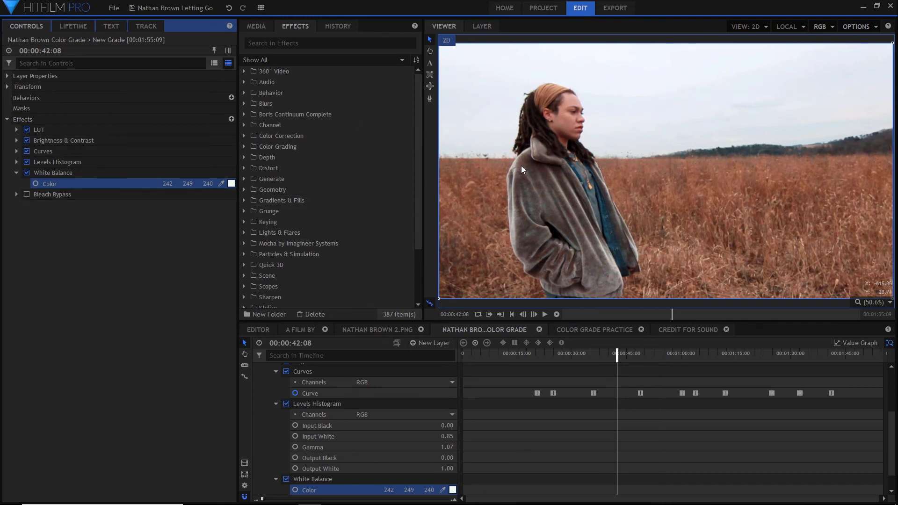
{"action": "key", "text": "ctrl+z"}
Apply the Film Looks Bleach Bypass preset to the grade layer.
{"action": "left_click", "coordinate": [17, 172]}
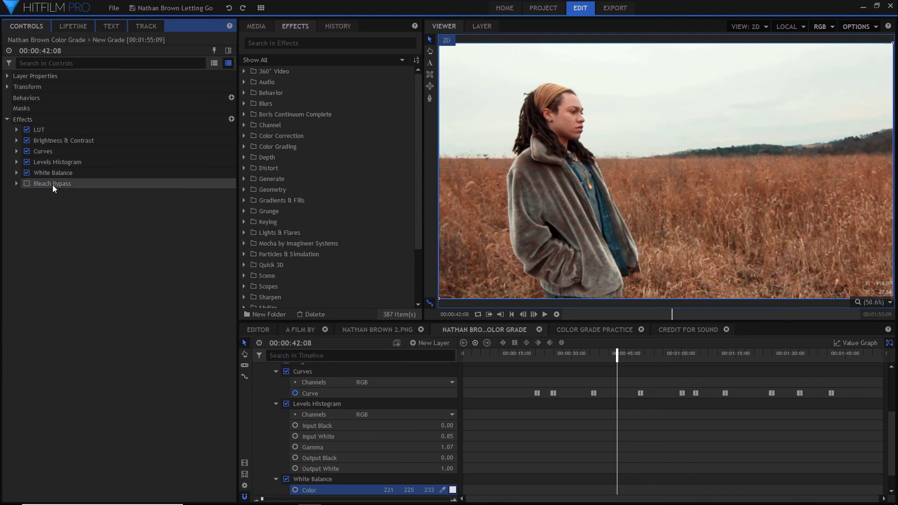
{"action": "left_click", "coordinate": [53, 185]}
{"action": "left_click", "coordinate": [15, 183]}
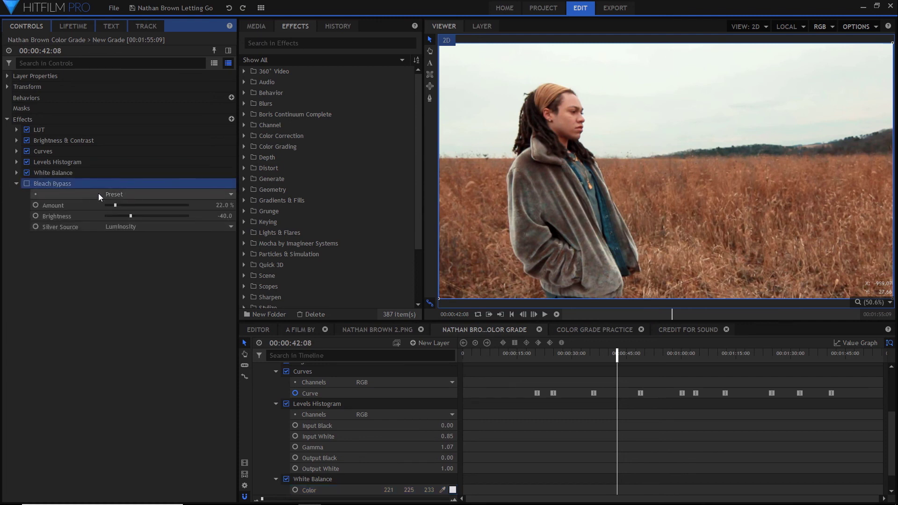
{"action": "scroll", "coordinate": [290, 233], "scroll_direction": "down", "scroll_amount": 2}
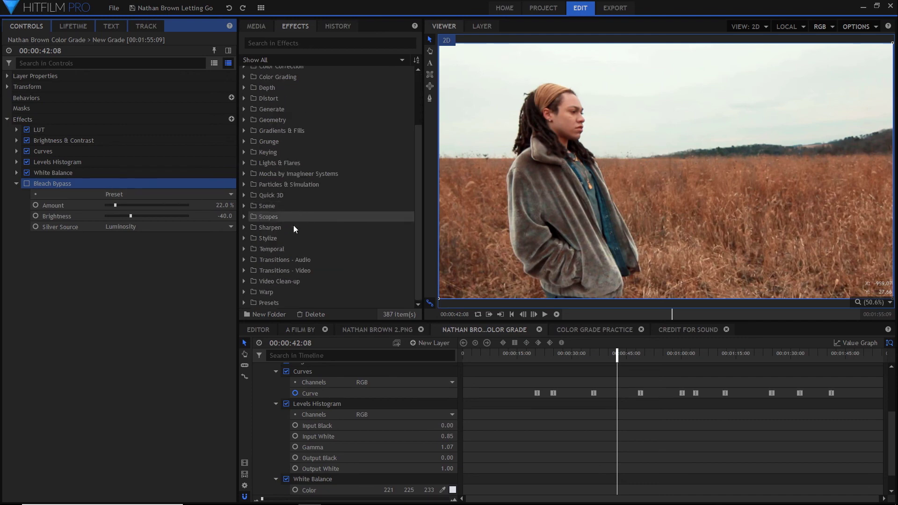
{"action": "left_click", "coordinate": [244, 302]}
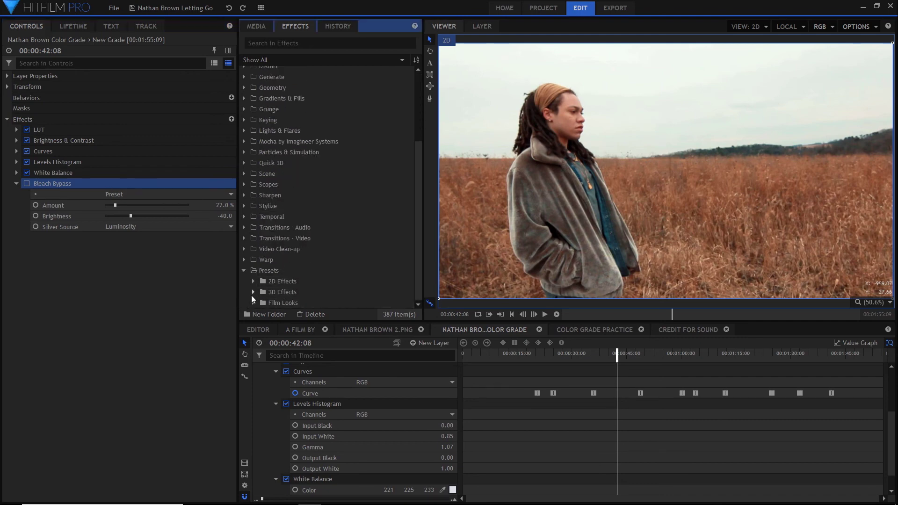
{"action": "left_click", "coordinate": [253, 303]}
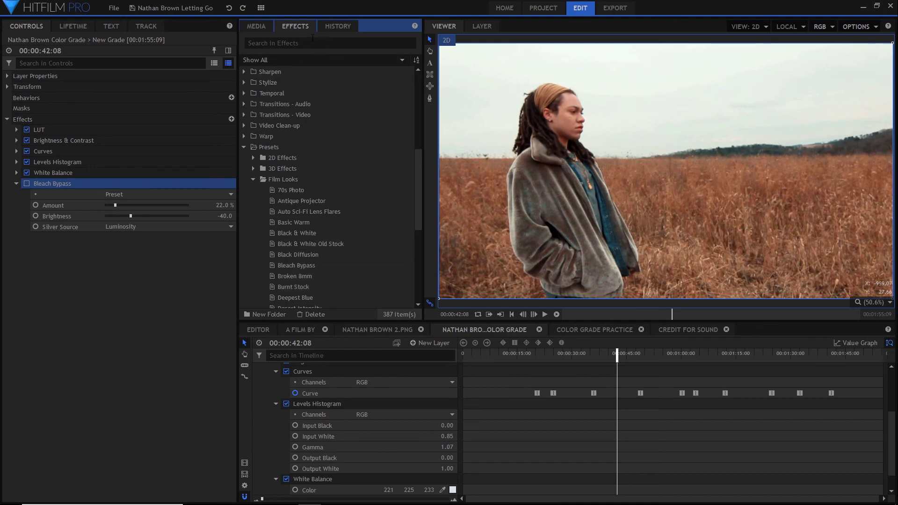
{"action": "left_click_drag", "start_coordinate": [310, 267], "coordinate": [109, 232]}
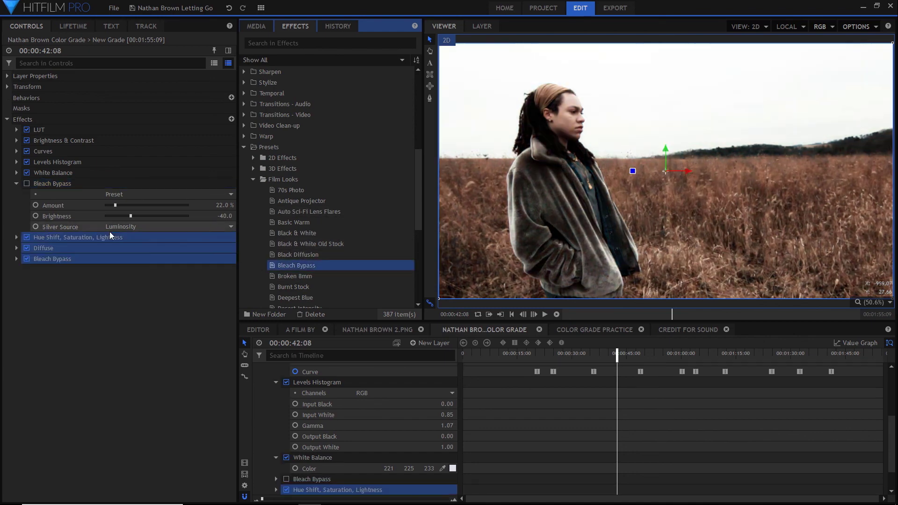
Delete the preset's added Hue Shift, Saturation, Lightness and Diffuse effects.
{"action": "left_click", "coordinate": [68, 236]}
{"action": "left_click", "coordinate": [68, 246]}
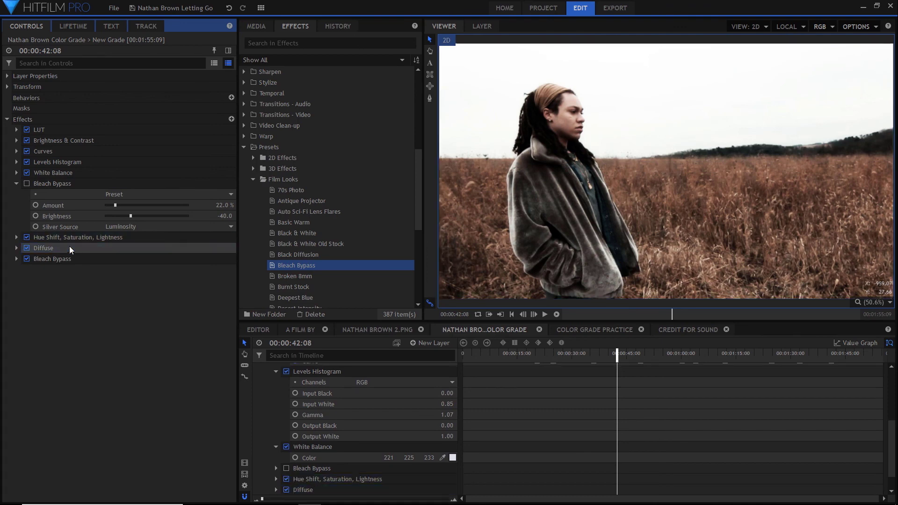
{"action": "left_click", "coordinate": [69, 240]}
{"action": "left_click", "coordinate": [68, 247], "text": "ctrl"}
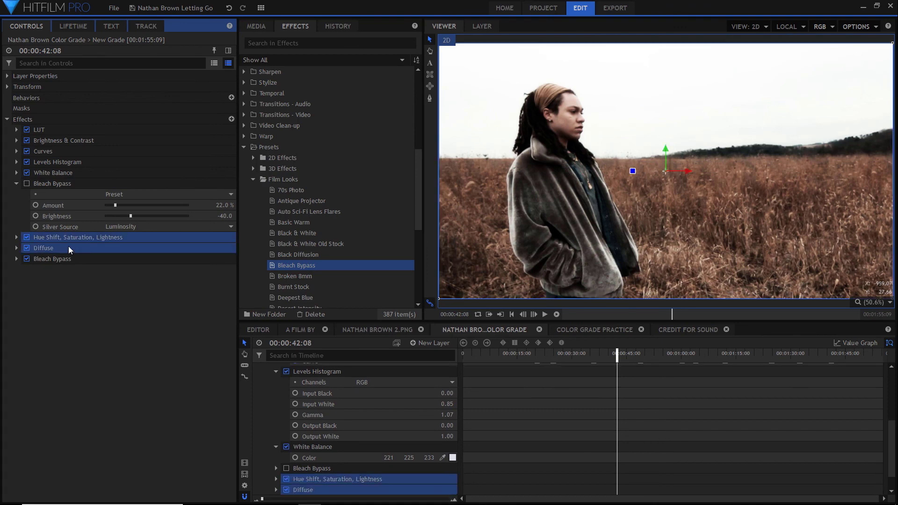
{"action": "key", "text": "Delete"}
{"action": "key", "text": "Delete"}
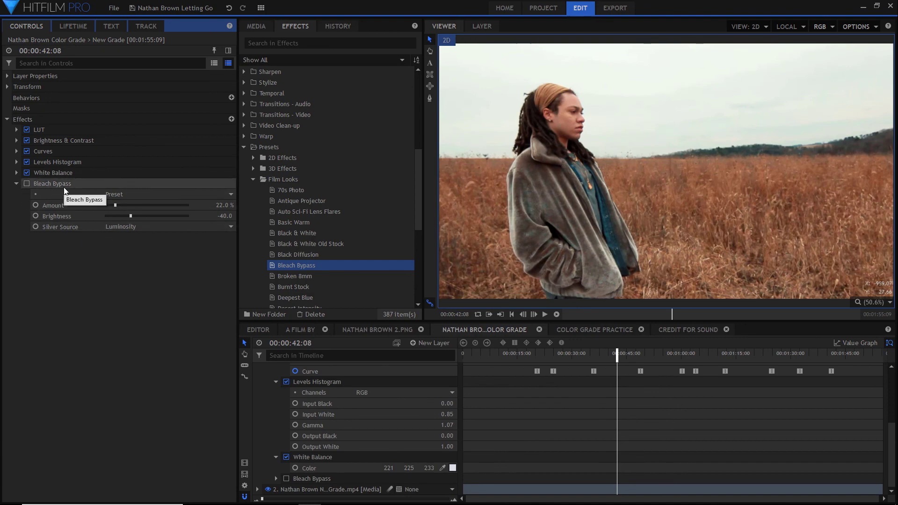
Enable the Bleach Bypass effect at Amount 22% and Brightness -40, keeping its preset unchanged.
{"action": "left_click", "coordinate": [212, 195]}
{"action": "left_click", "coordinate": [212, 195]}
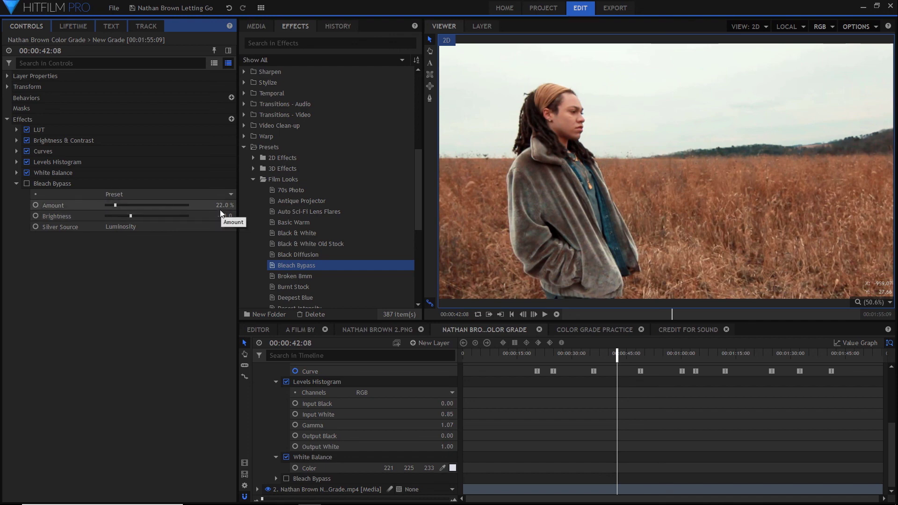
{"action": "left_click", "coordinate": [24, 184]}
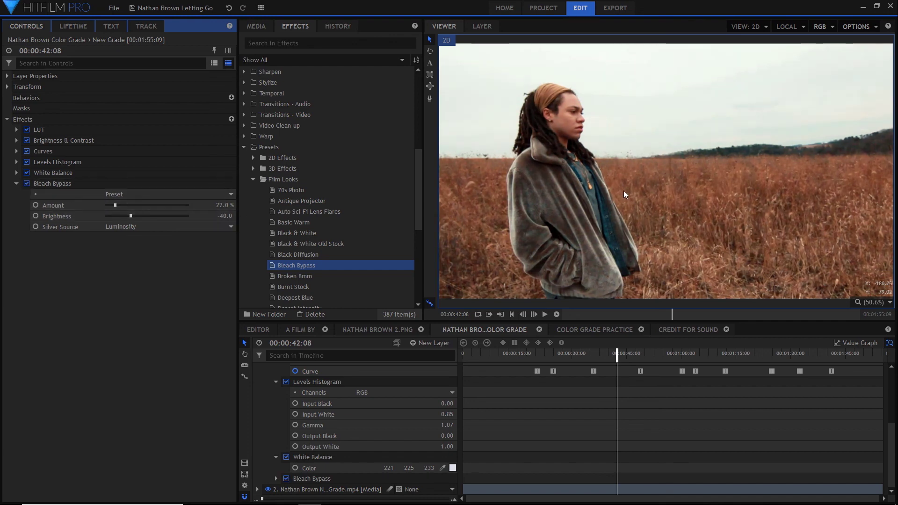
Preview the finished grade at 00:00:54:22 and collapse the Effects group in Controls.
{"action": "left_click_drag", "start_coordinate": [618, 352], "coordinate": [663, 359]}
{"action": "left_click", "coordinate": [16, 184]}
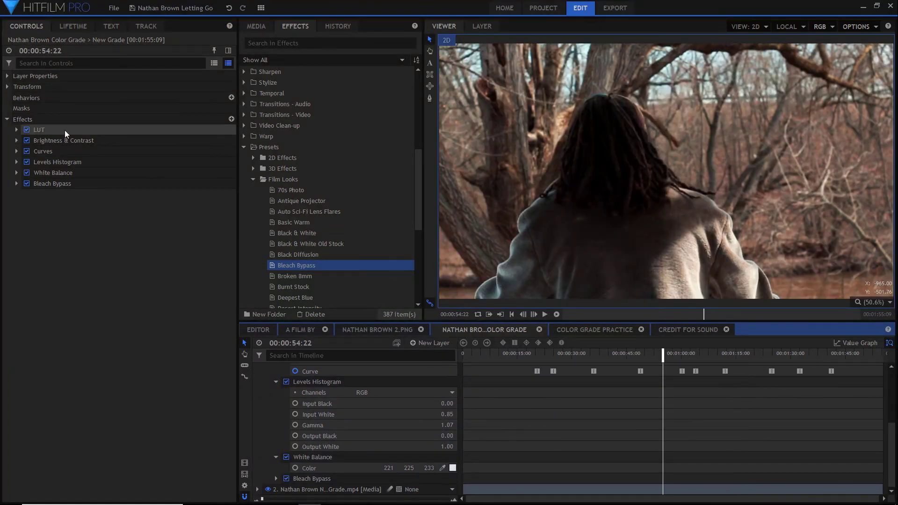
{"action": "left_click", "coordinate": [8, 120]}
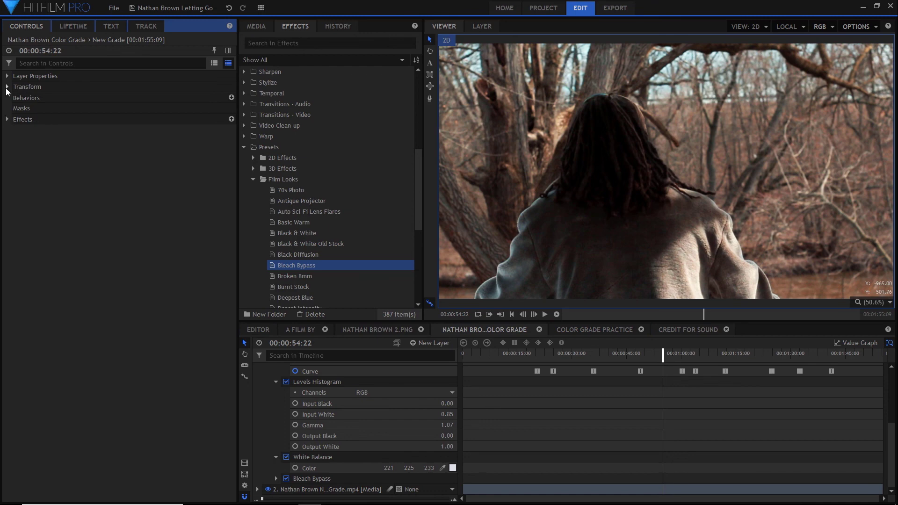